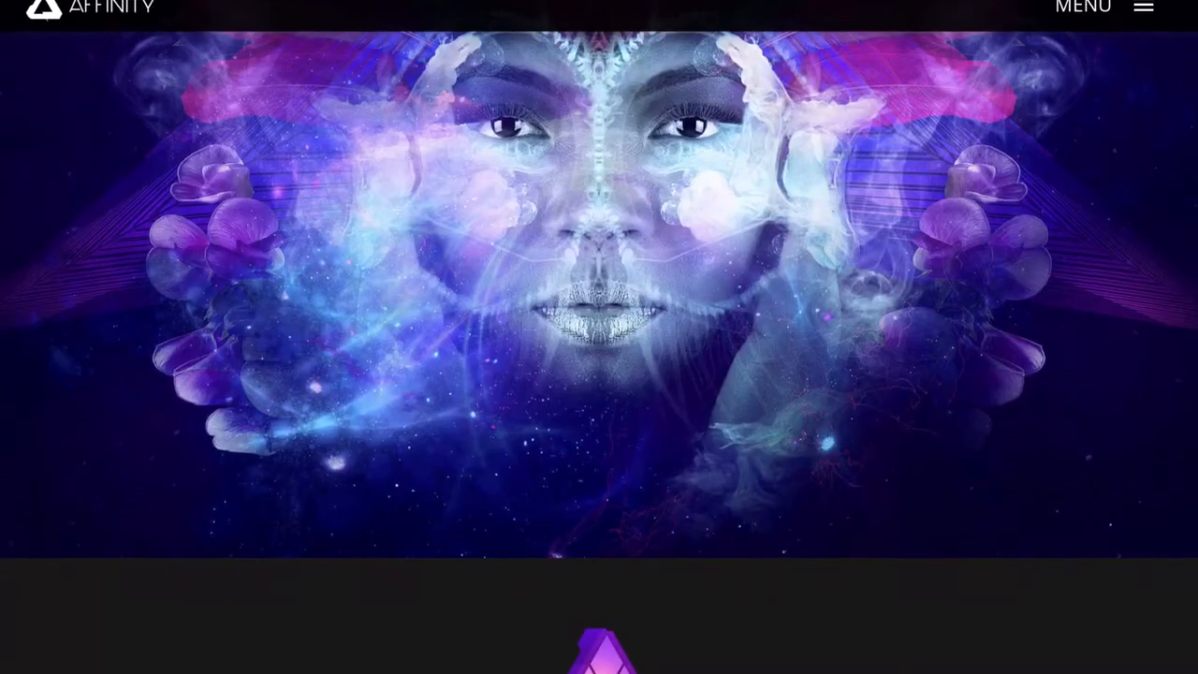
{"action": "scroll", "coordinate": [599, 337], "scroll_direction": "down", "scroll_amount": 3}
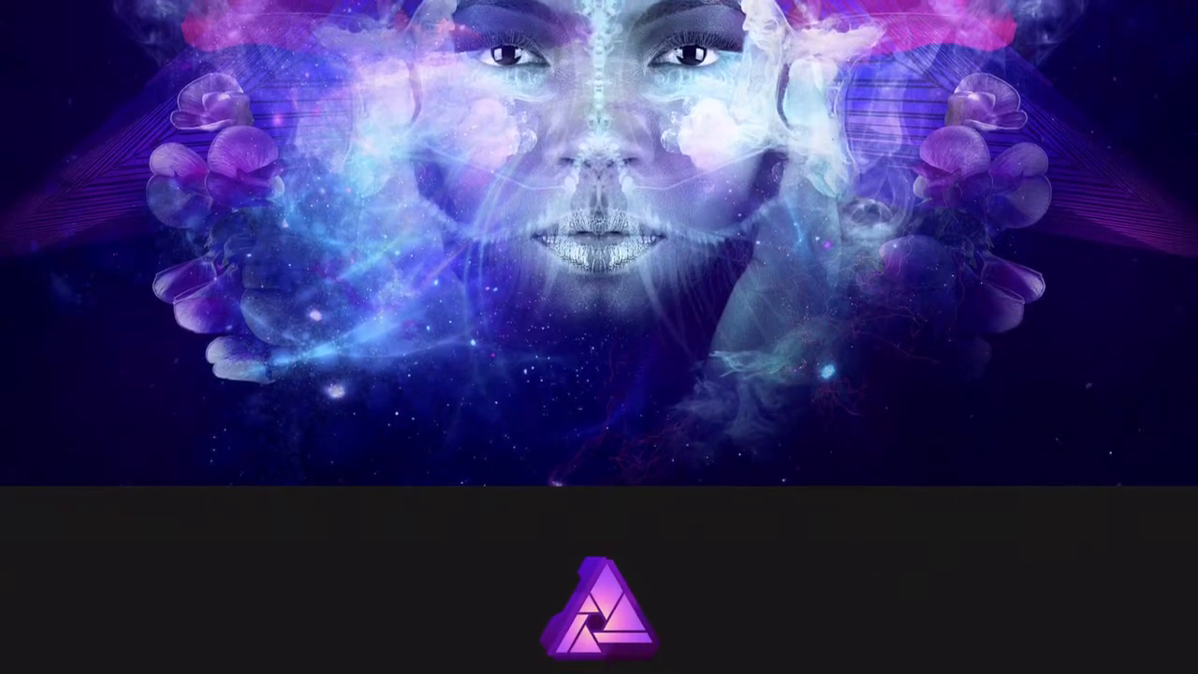
{"action": "scroll", "coordinate": [599, 337], "scroll_direction": "down", "scroll_amount": 1}
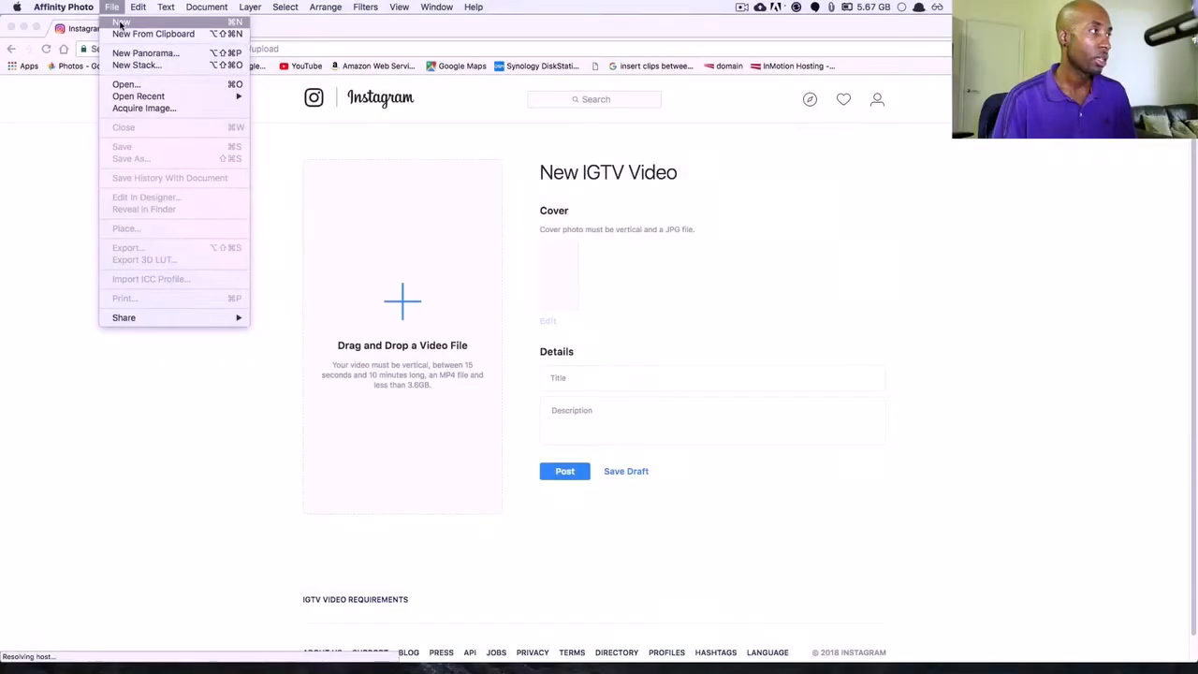
- Create a new portrait web document of 1080 x 1920 px at 72 DPI
{"action": "left_click", "coordinate": [120, 24]}
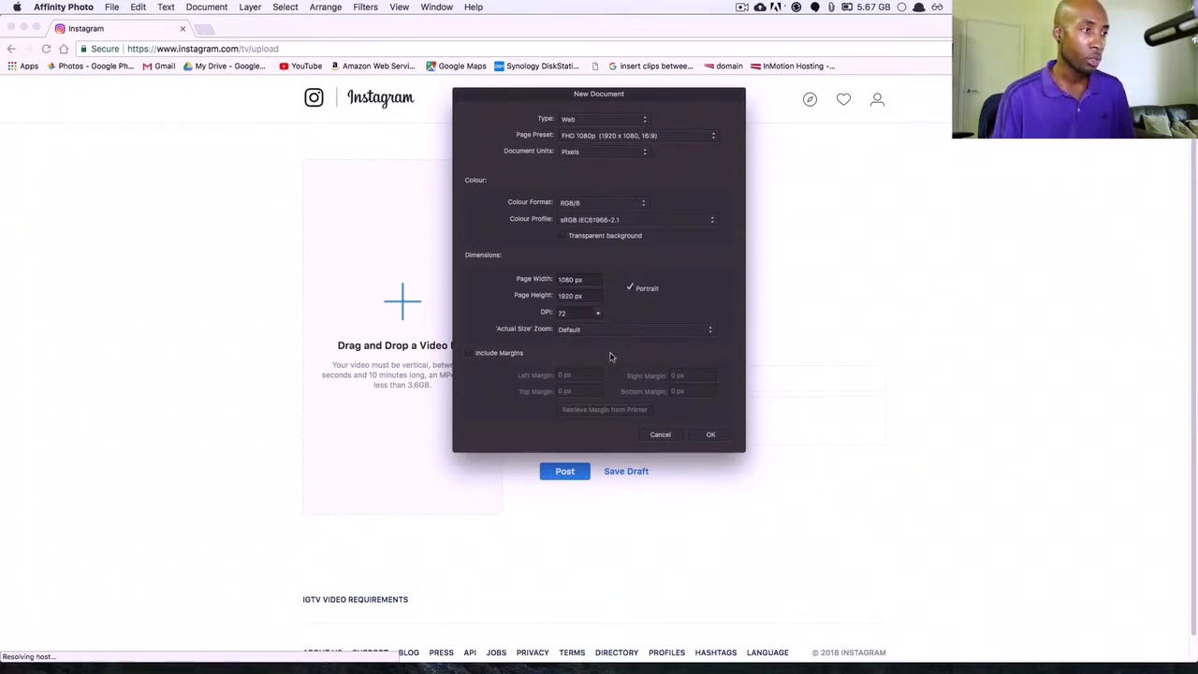
{"action": "left_click", "coordinate": [700, 434]}
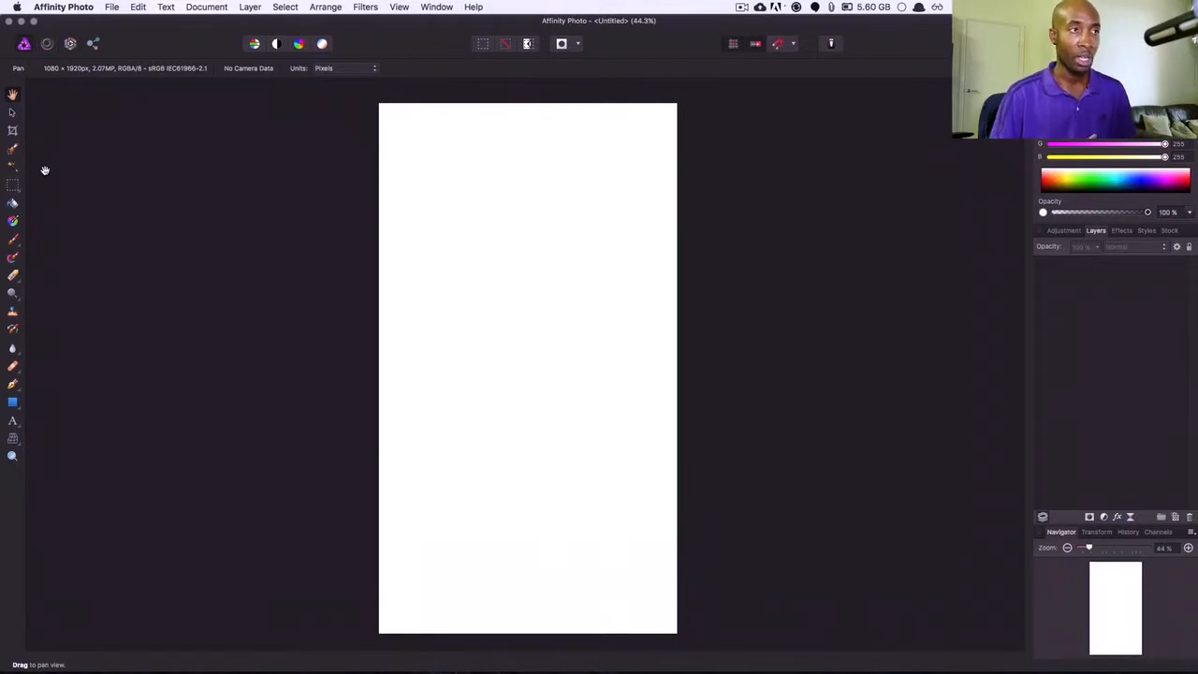
- Place the photo P1060786.JPG from the 106_PANA folder in Finder into the blank document
{"action": "mouse_move", "coordinate": [741, 667]}
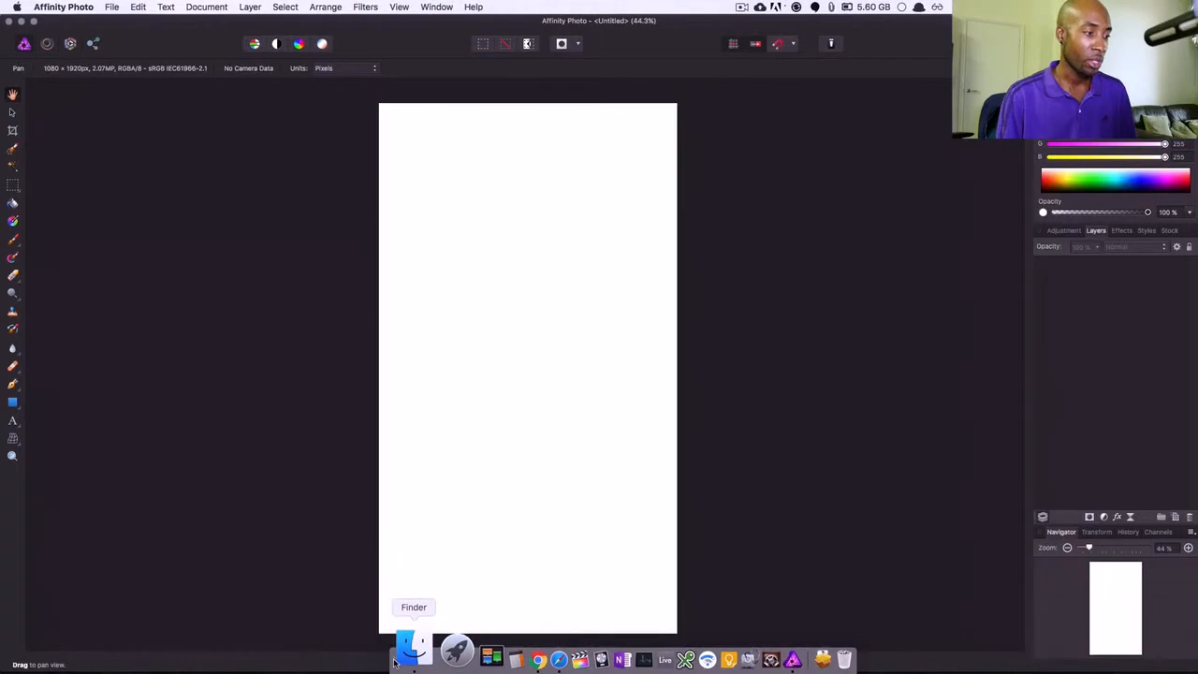
{"action": "left_click", "coordinate": [414, 652]}
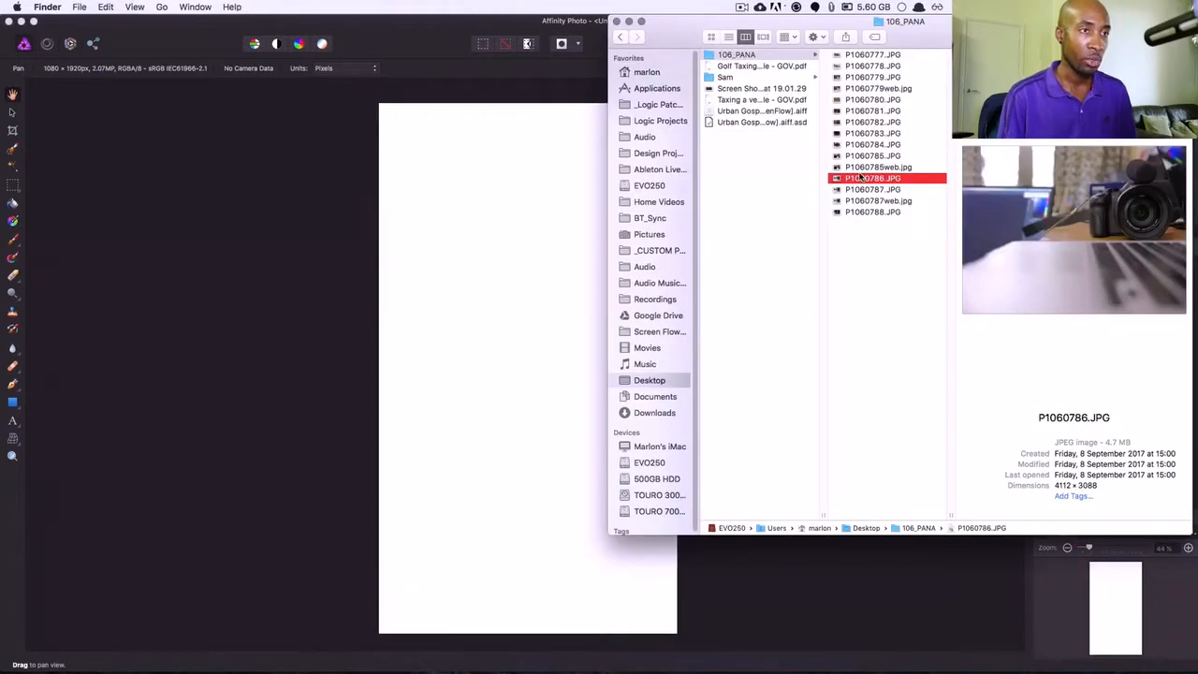
{"action": "left_click_drag", "start_coordinate": [872, 181], "coordinate": [553, 256]}
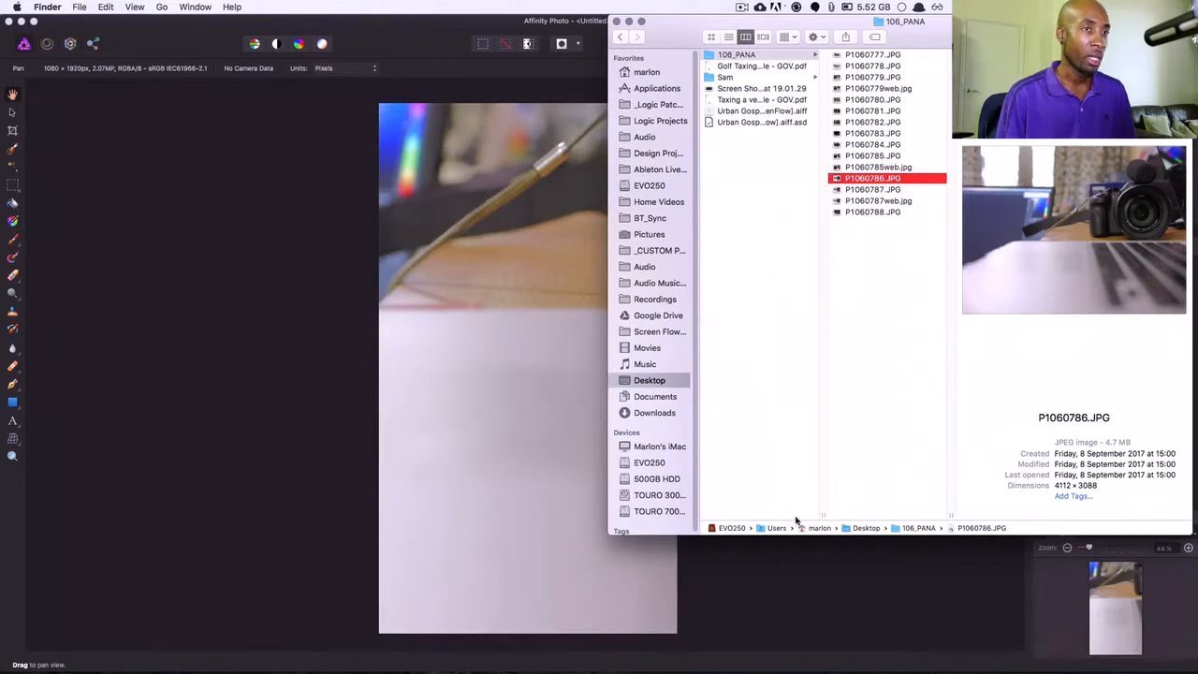
{"action": "left_click", "coordinate": [792, 558]}
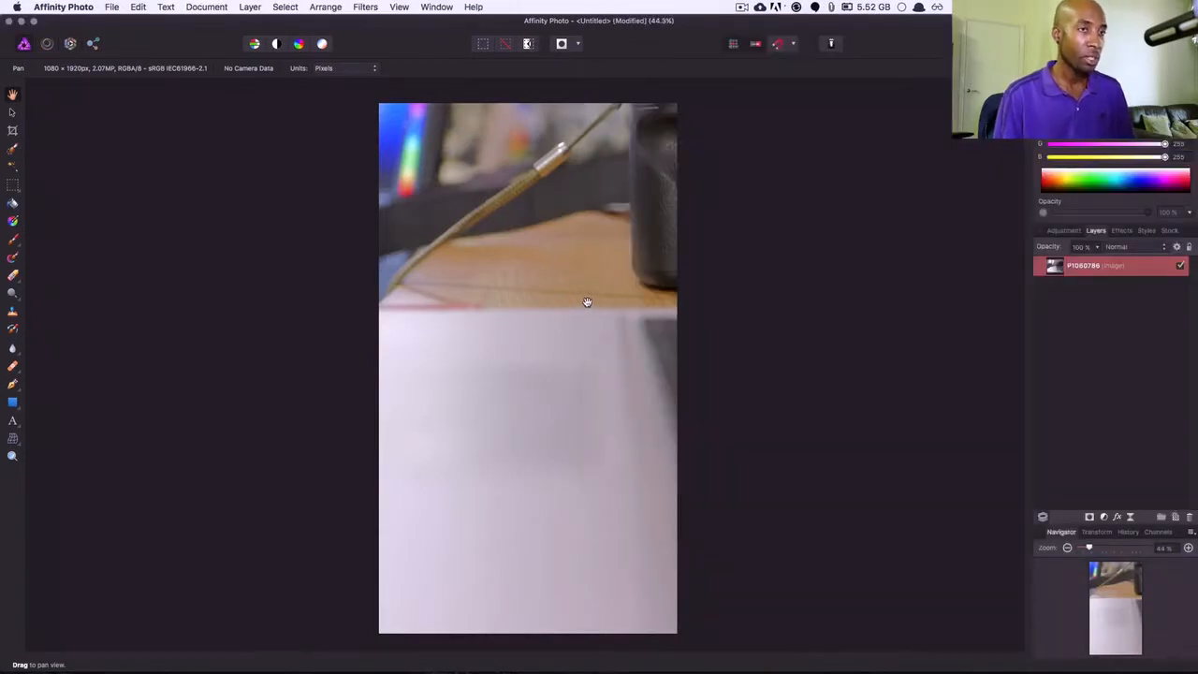
- Scale the placed photo down and reposition it so the camera sits inside the portrait page, then deselect it
{"action": "left_click", "coordinate": [11, 112]}
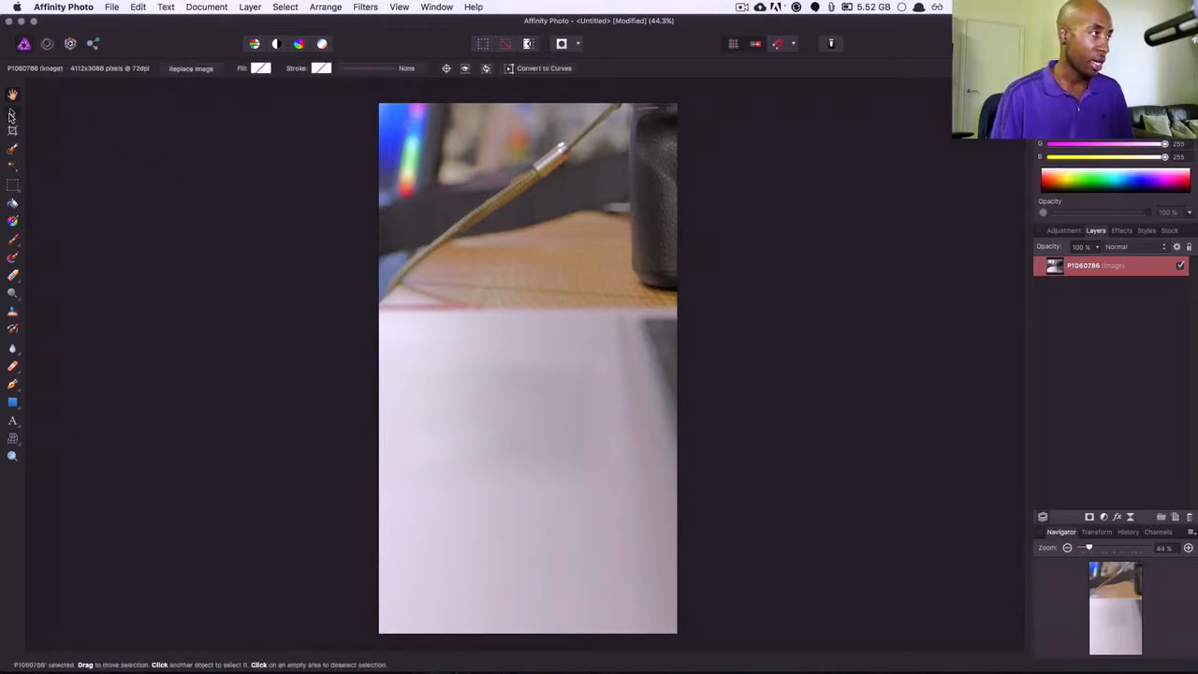
{"action": "scroll", "coordinate": [370, 319], "scroll_direction": "down", "scroll_amount": 5}
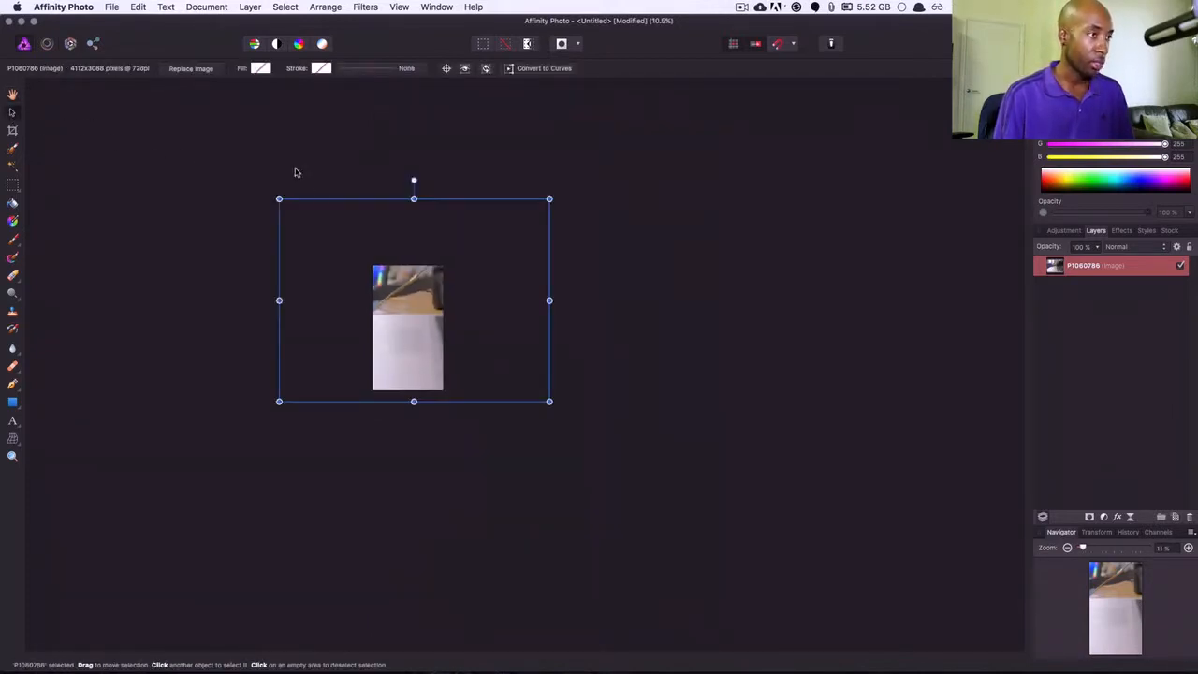
{"action": "left_click_drag", "start_coordinate": [278, 199], "coordinate": [367, 265]}
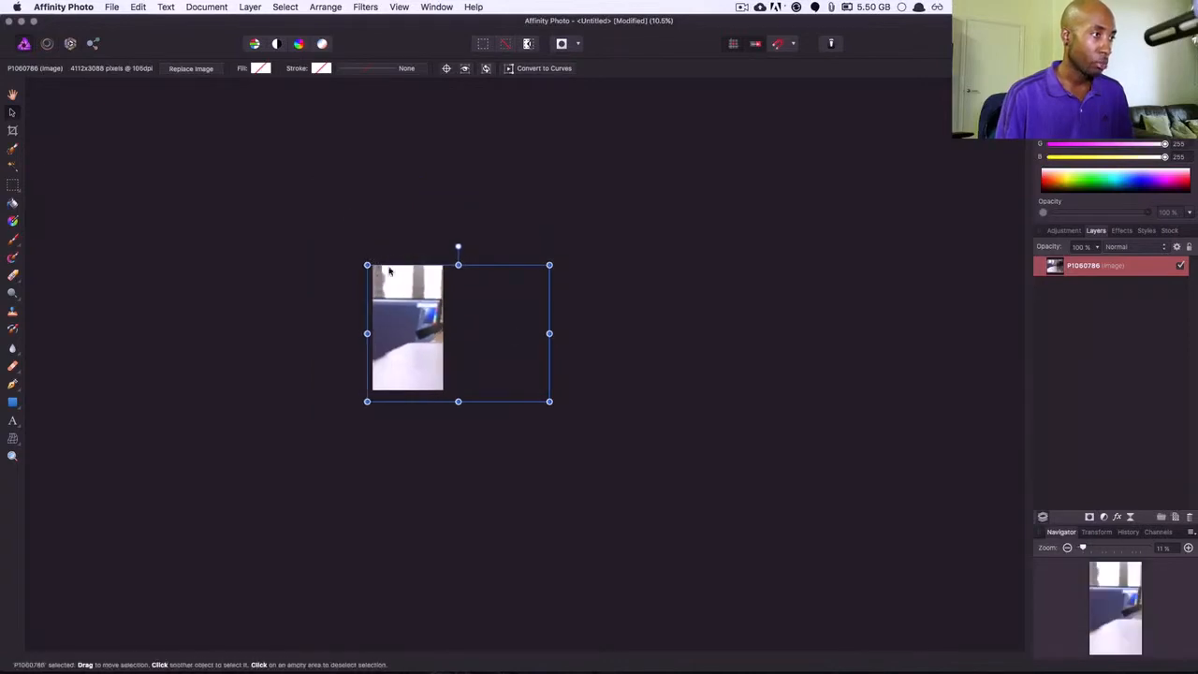
{"action": "mouse_move", "coordinate": [548, 402]}
{"action": "left_mouse_down"}
{"action": "mouse_move", "coordinate": [510, 379]}
{"action": "mouse_move", "coordinate": [529, 407]}
{"action": "left_mouse_up"}
{"action": "left_click_drag", "start_coordinate": [426, 351], "coordinate": [385, 351]}
{"action": "scroll", "coordinate": [386, 351], "scroll_direction": "up", "scroll_amount": 5}
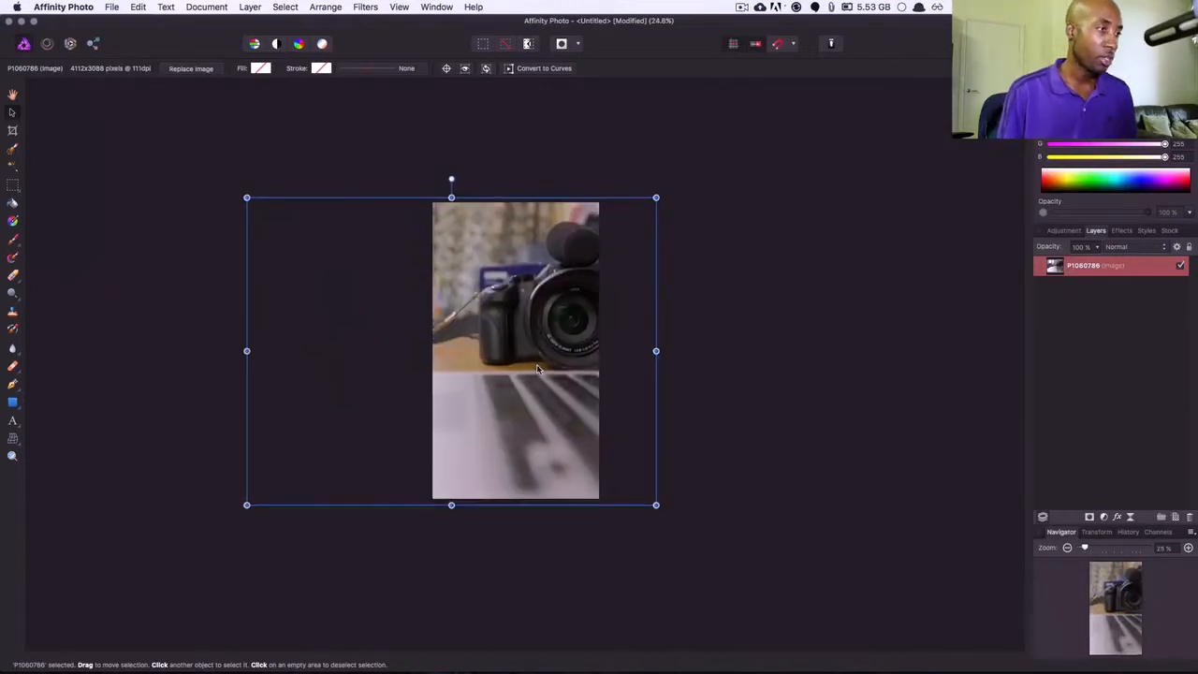
{"action": "left_click_drag", "start_coordinate": [536, 381], "coordinate": [525, 380]}
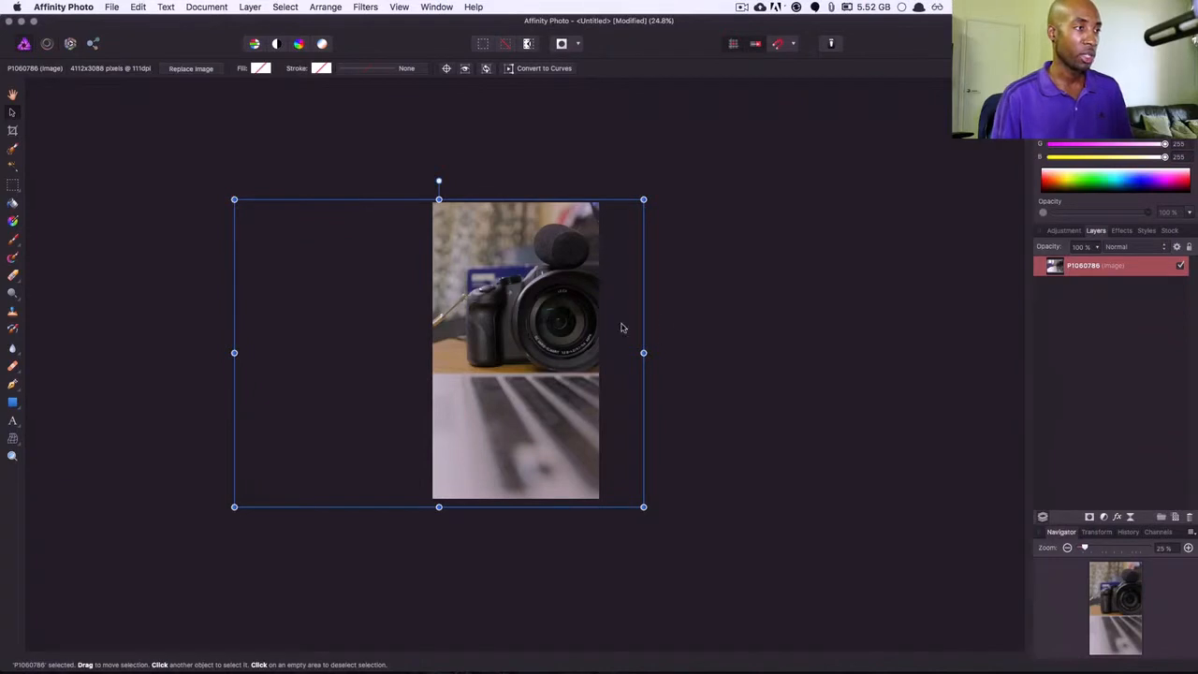
{"action": "left_click", "coordinate": [710, 332]}
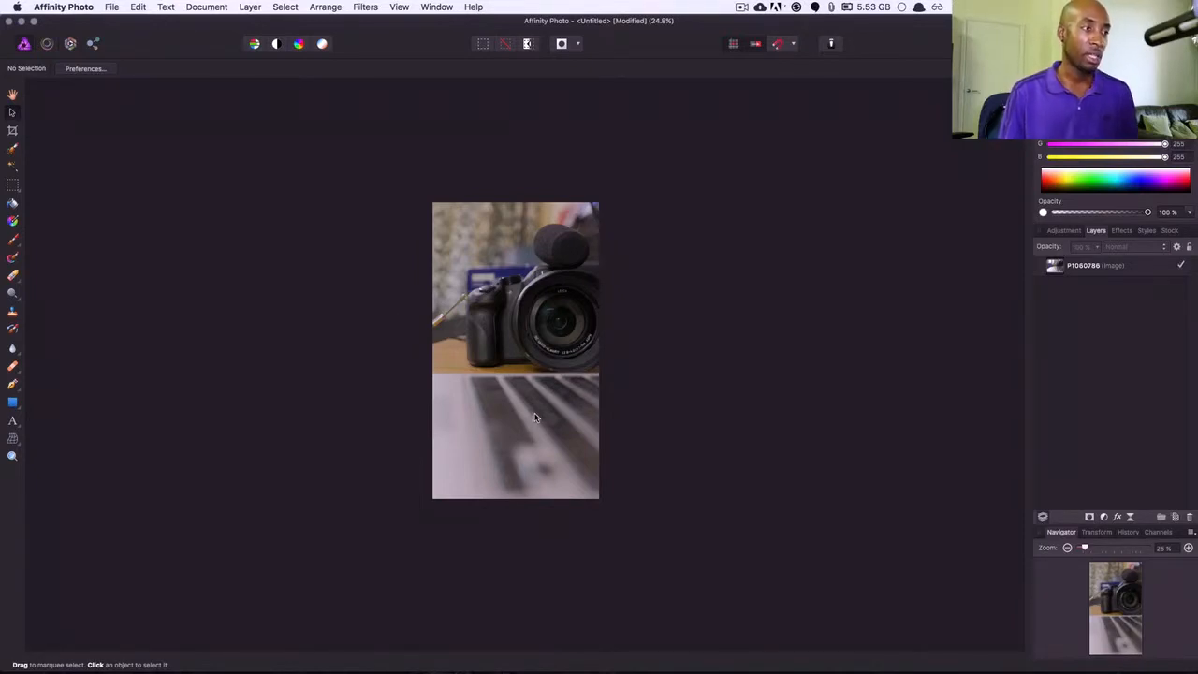
- Start an artistic text object about 319 pt in size near the upper-left corner of the photo
{"action": "left_click_drag", "start_coordinate": [14, 426], "coordinate": [56, 422]}
{"action": "left_click_drag", "start_coordinate": [446, 228], "coordinate": [465, 258]}
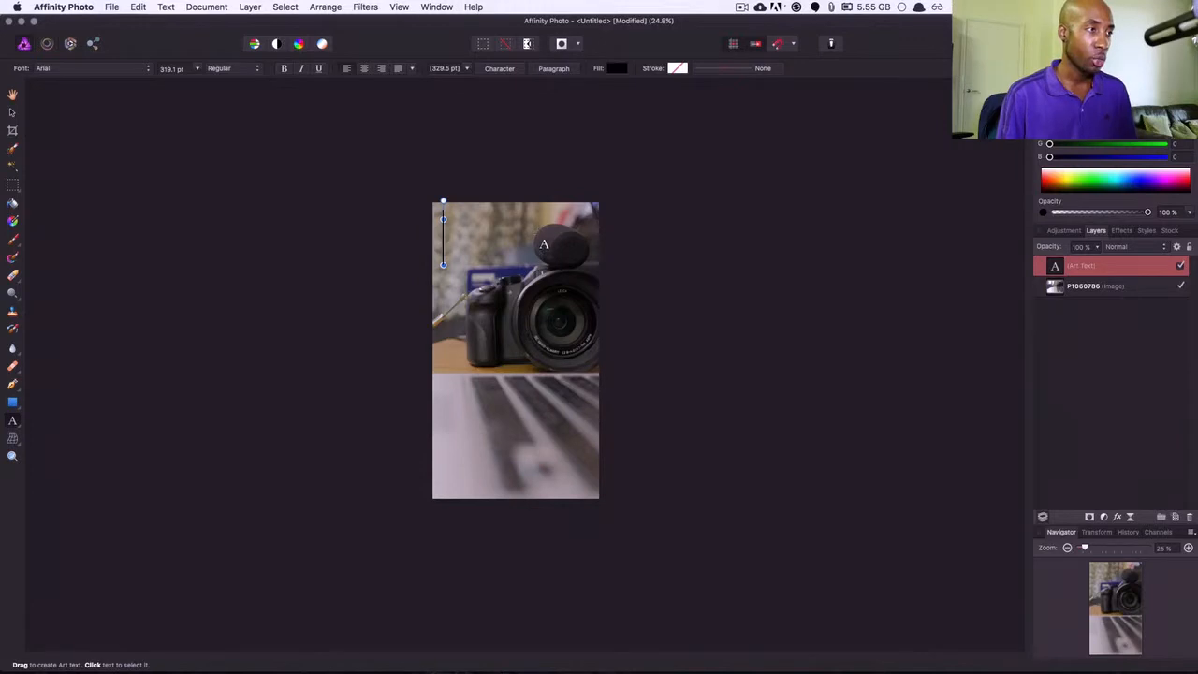
{"action": "scroll", "coordinate": [525, 239], "scroll_direction": "down", "scroll_amount": 3}
{"action": "scroll", "coordinate": [525, 239], "scroll_direction": "up", "scroll_amount": 6}
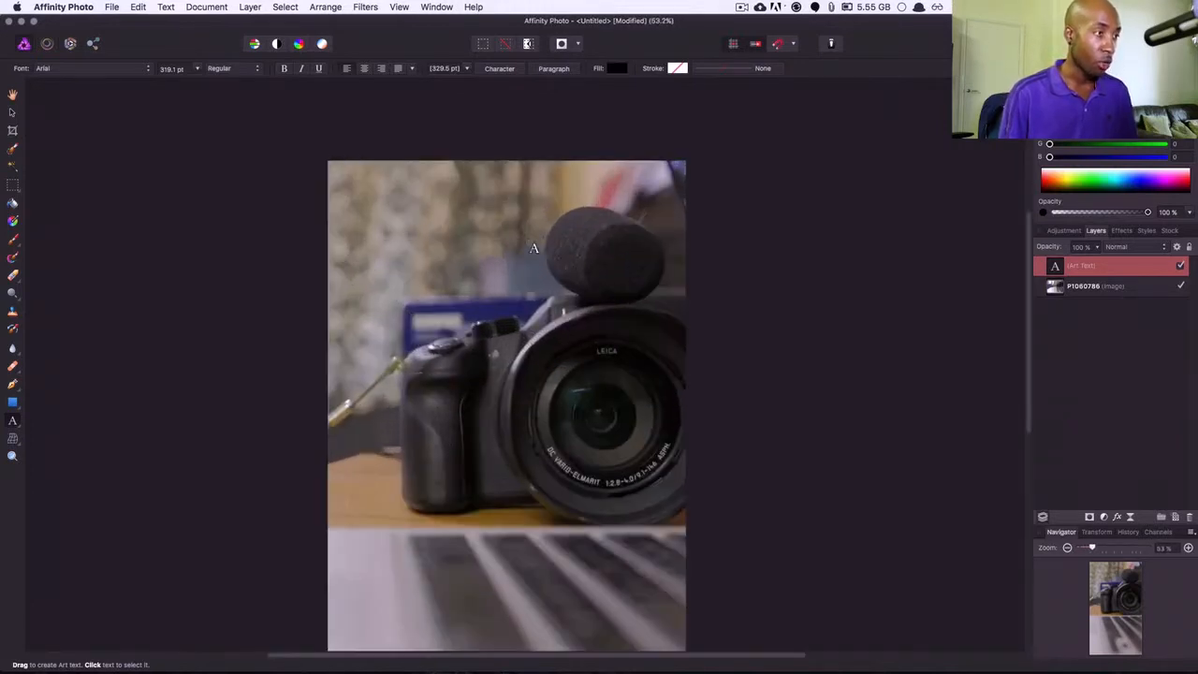
{"action": "scroll", "coordinate": [525, 240], "scroll_direction": "down", "scroll_amount": 4}
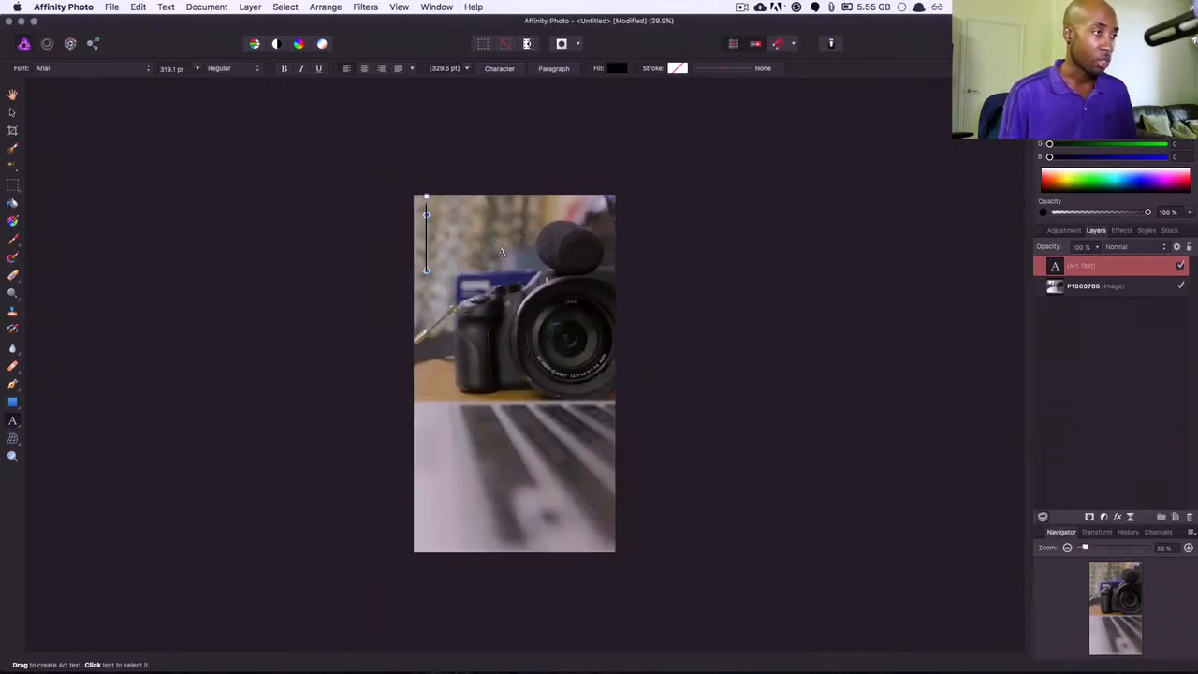
{"action": "type", "text": "COOL"}
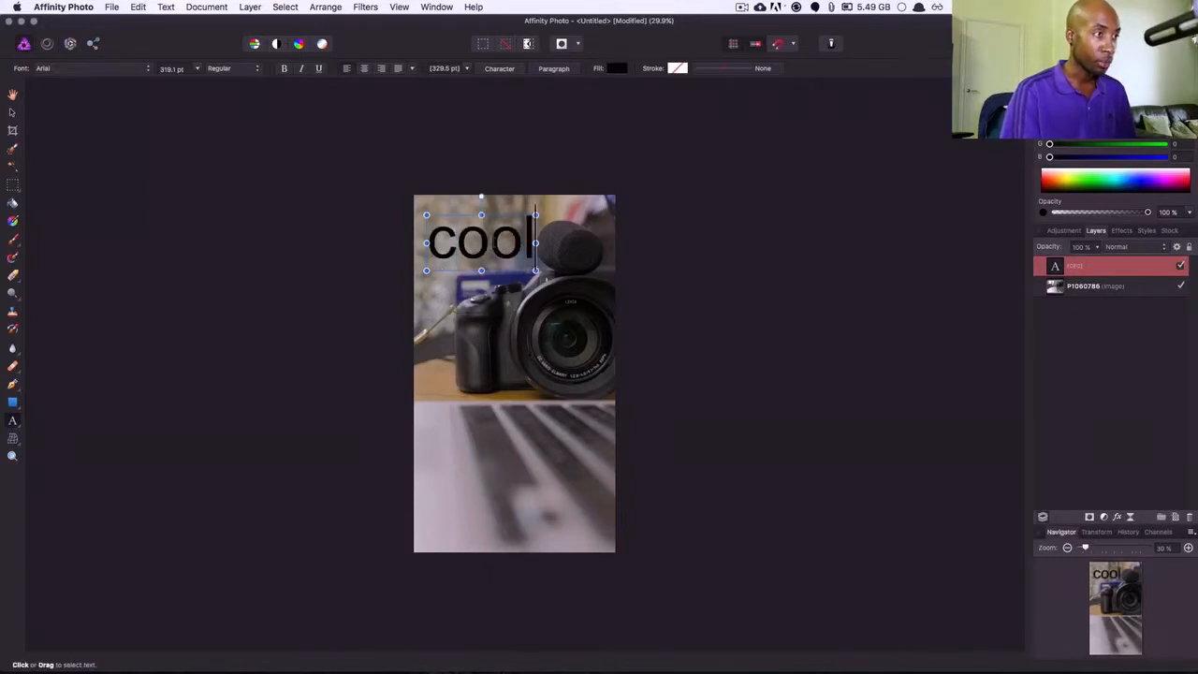
{"action": "key", "text": "BackSpace"}
{"action": "key", "text": "BackSpace"}
{"action": "key", "text": "BackSpace"}
{"action": "key", "text": "BackSpace"}
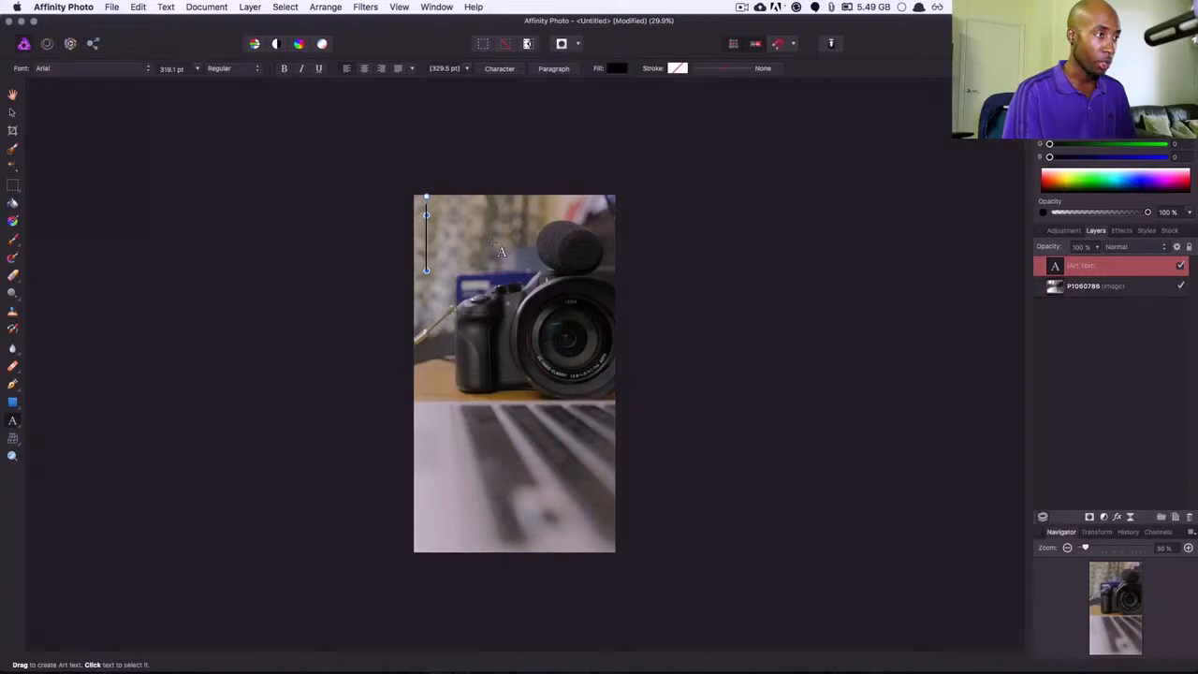
- Write COOL and THUMBNAIL on two lines and shrink the text to 156 pt to fit within the page
{"action": "type", "text": "COOL!"}
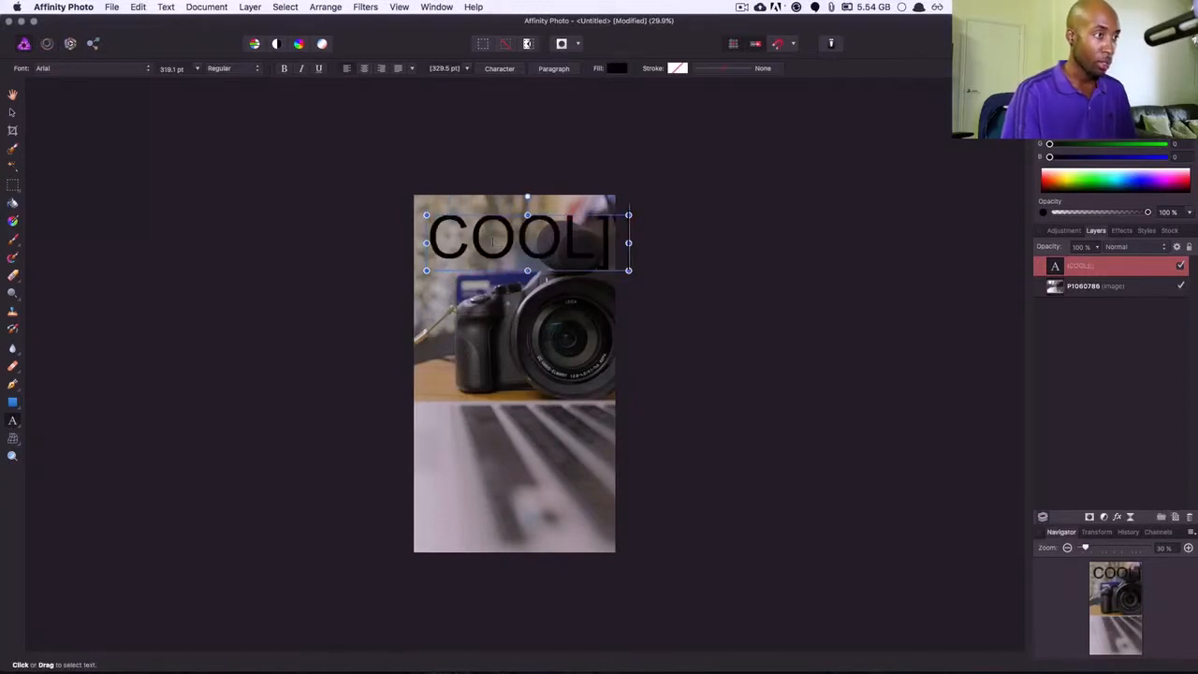
{"action": "key", "text": "Return"}
{"action": "type", "text": "THUMBNAIL"}
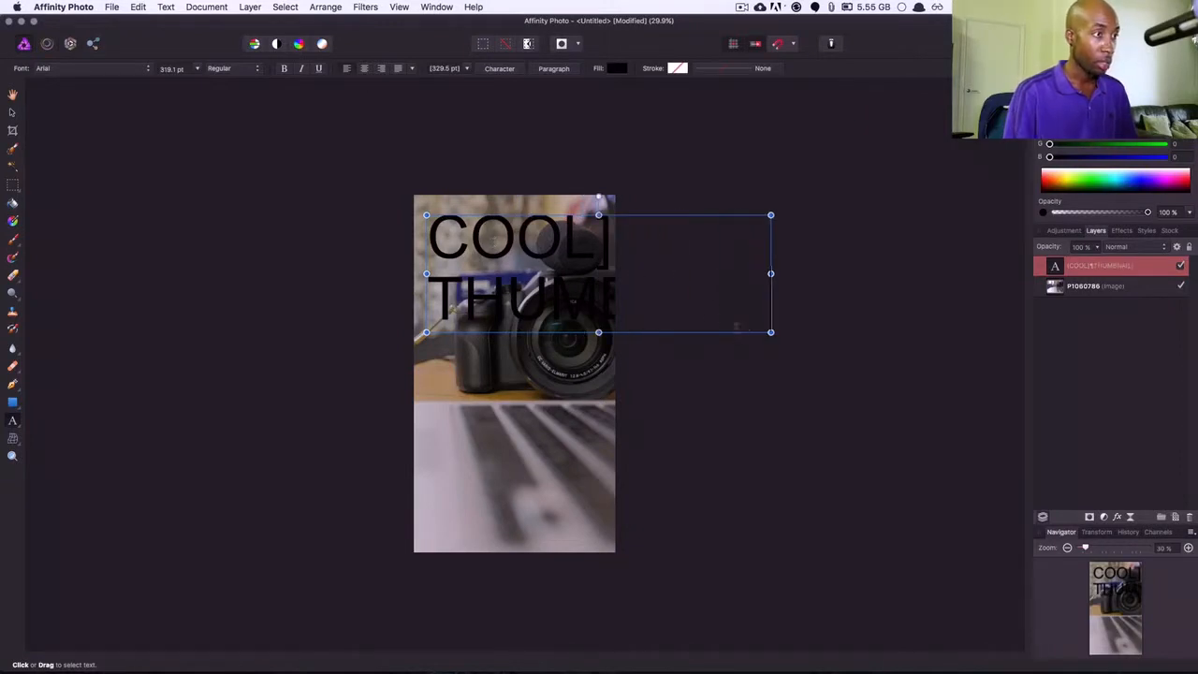
{"action": "left_click_drag", "start_coordinate": [770, 332], "coordinate": [567, 256]}
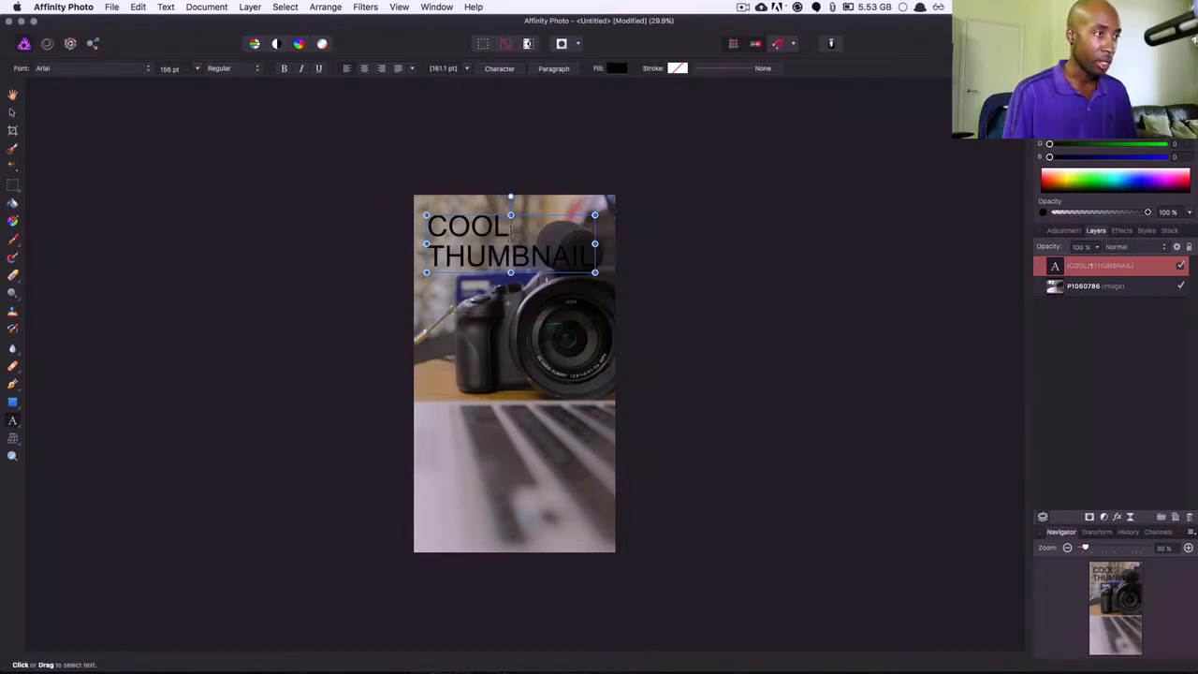
- Insert IGTV as a separate line between COOL and THUMBNAIL
{"action": "key", "text": "Return"}
{"action": "type", "text": "IG"}
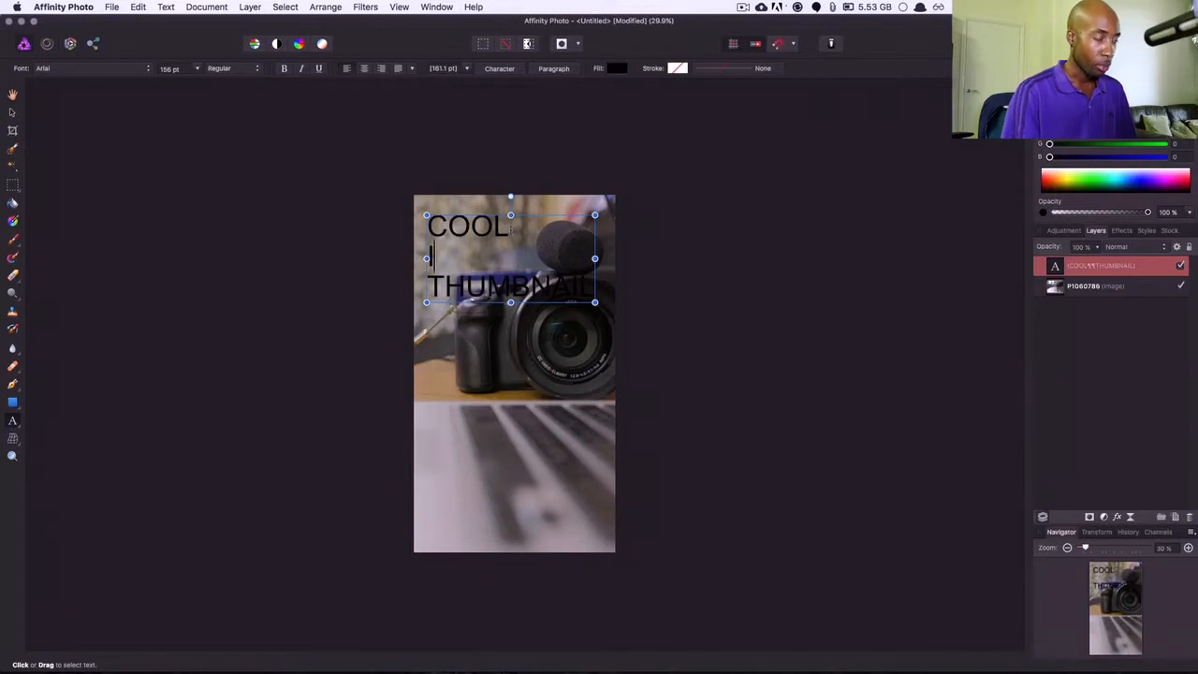
{"action": "type", "text": "TV"}
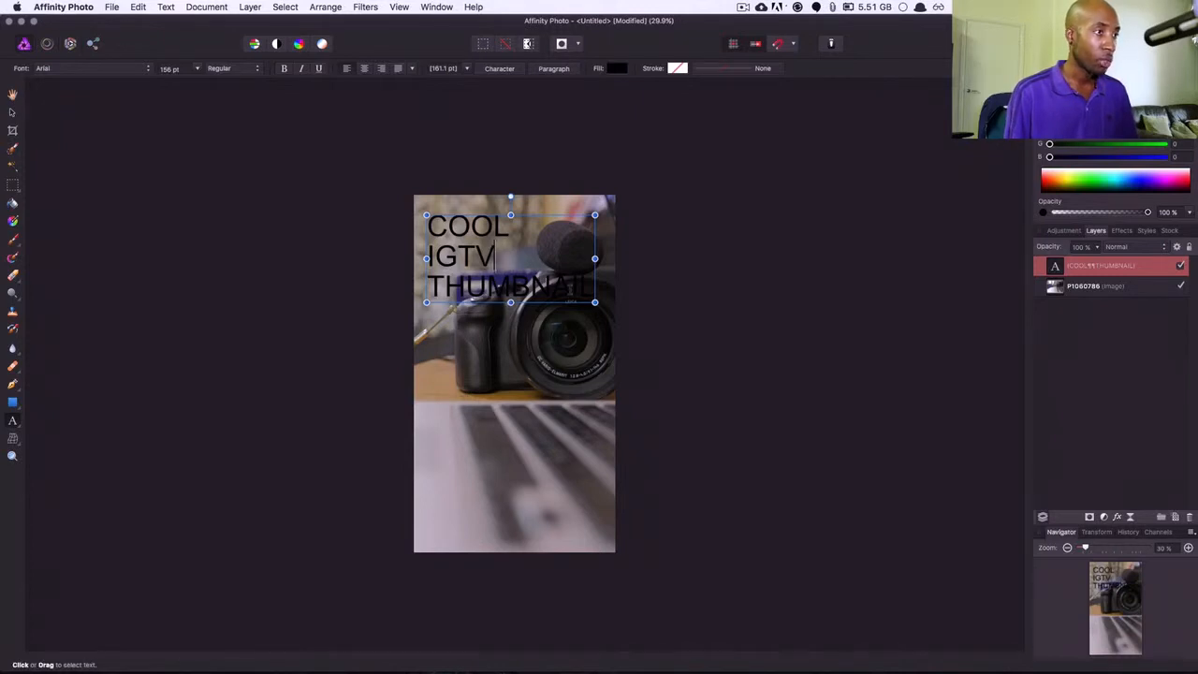
- Make the whole three-line title bold and colour it near-white, FEFEFE
{"action": "key", "text": "super+a"}
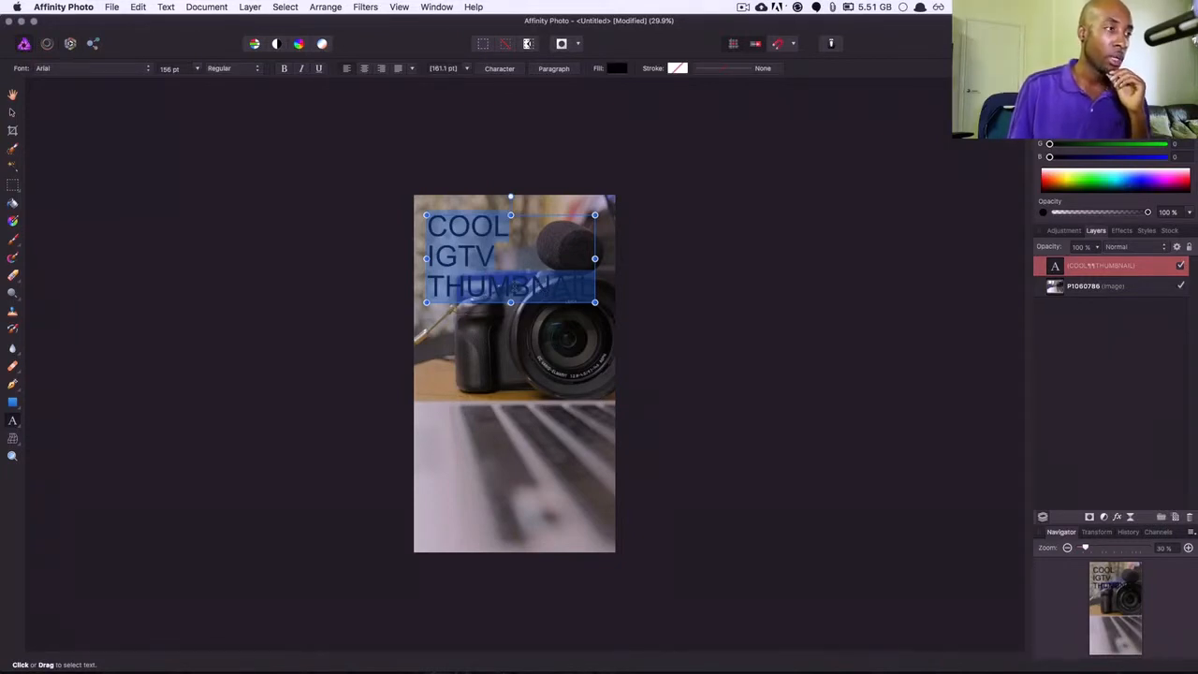
{"action": "left_click", "coordinate": [285, 69]}
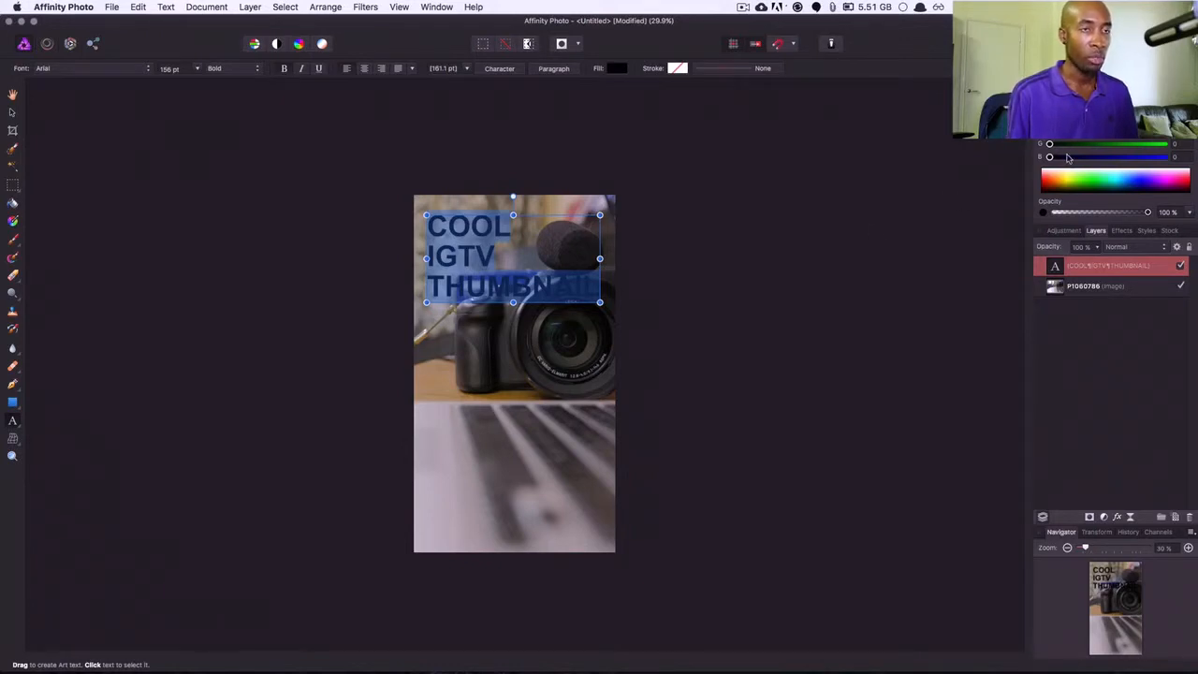
{"action": "double_click", "coordinate": [1049, 108]}
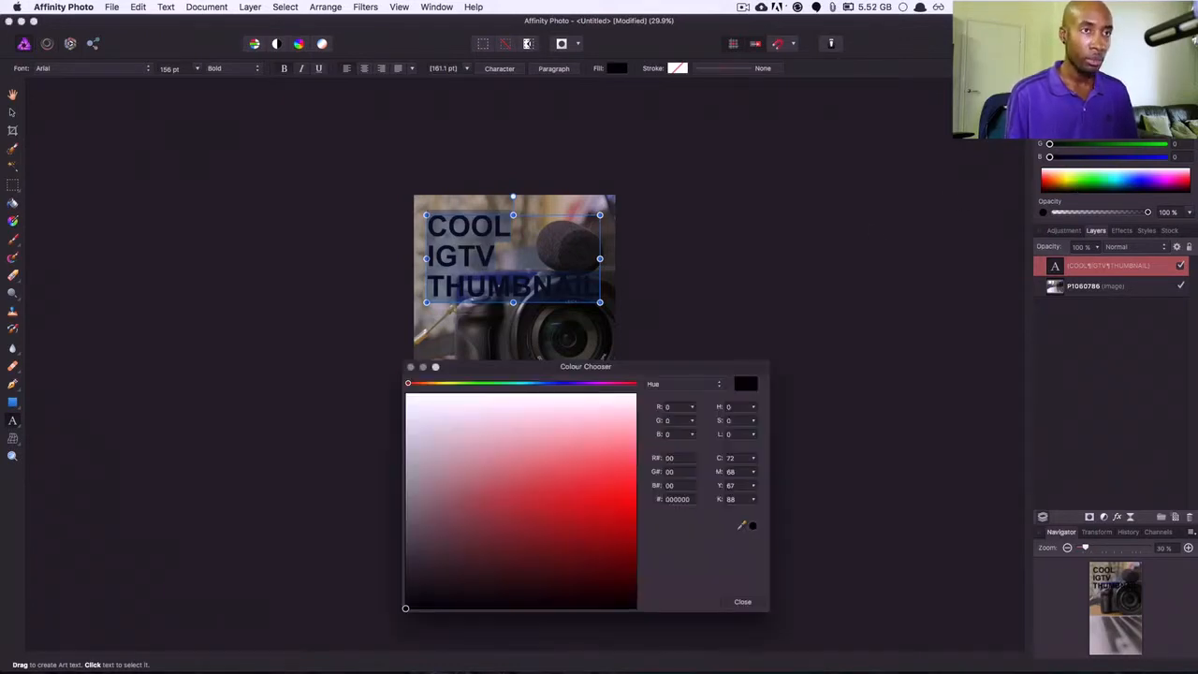
{"action": "left_click_drag", "start_coordinate": [451, 423], "coordinate": [406, 394]}
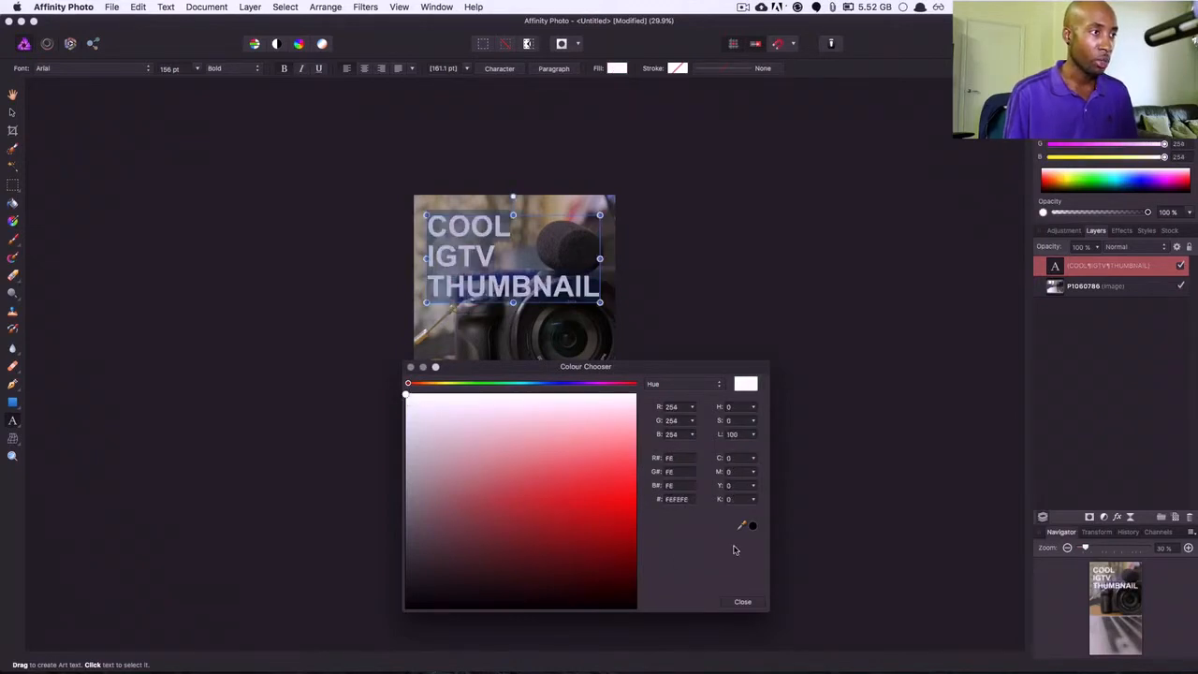
{"action": "left_click", "coordinate": [742, 601]}
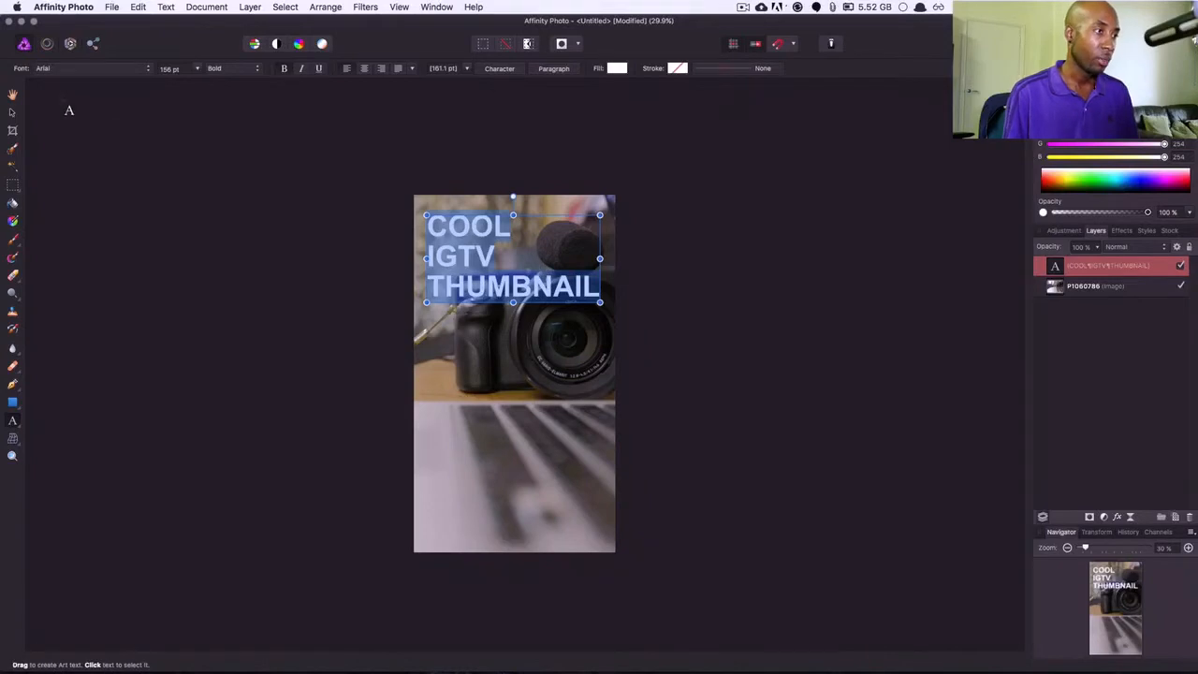
{"action": "left_click", "coordinate": [13, 113]}
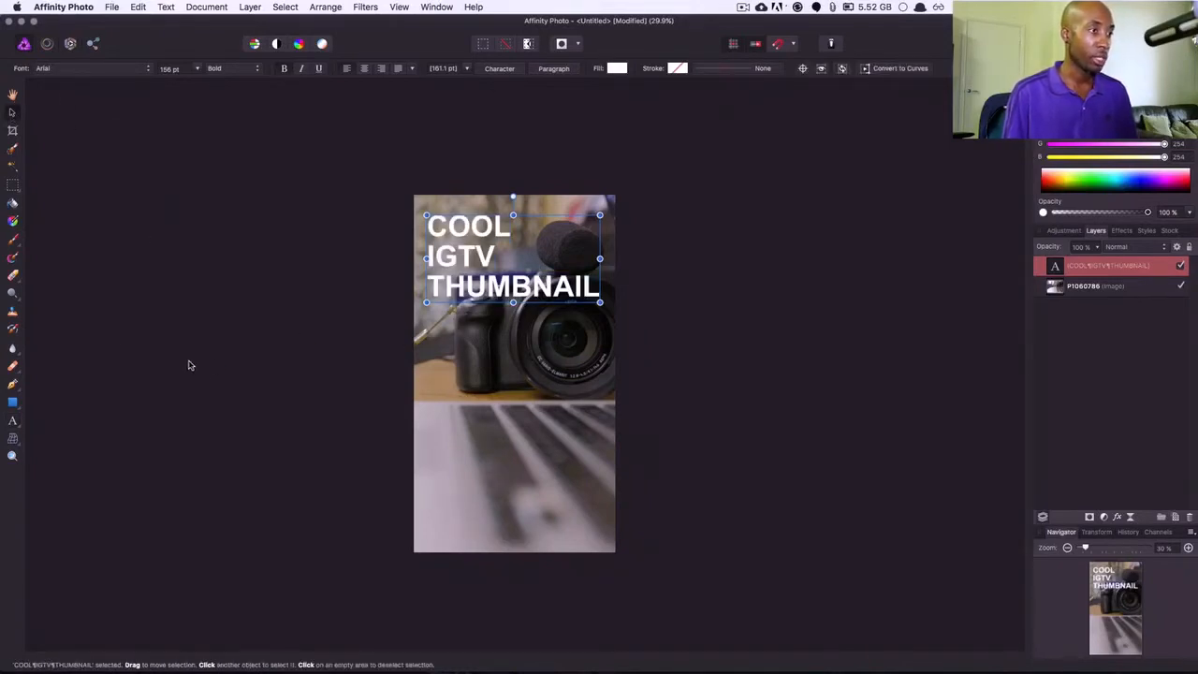
- Draw a white rectangle over the upper part of the page, extending past its top and side edges
{"action": "left_click", "coordinate": [12, 96]}
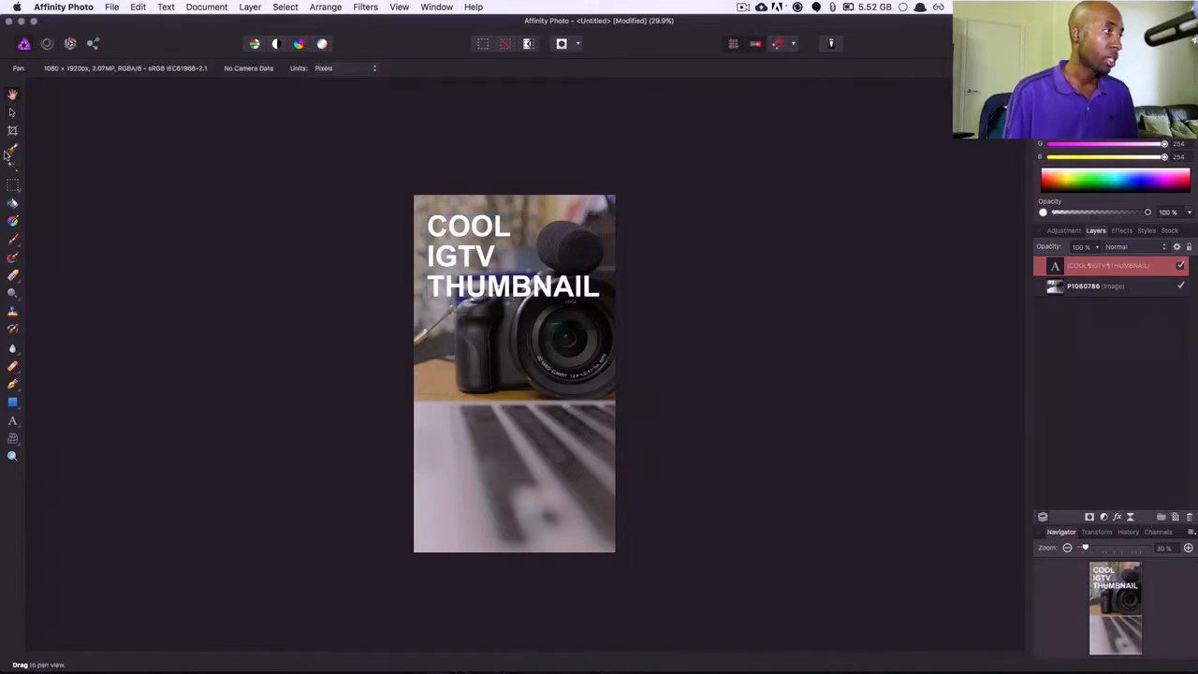
{"action": "left_click", "coordinate": [12, 402]}
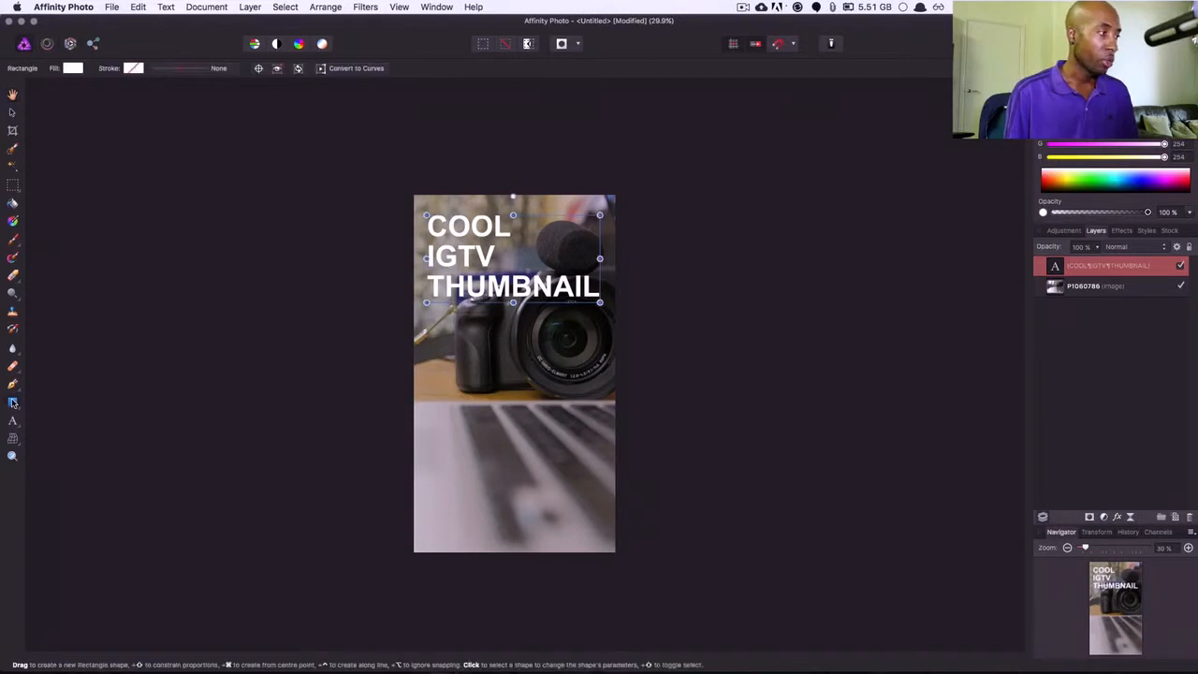
{"action": "left_click_drag", "start_coordinate": [378, 165], "coordinate": [642, 336]}
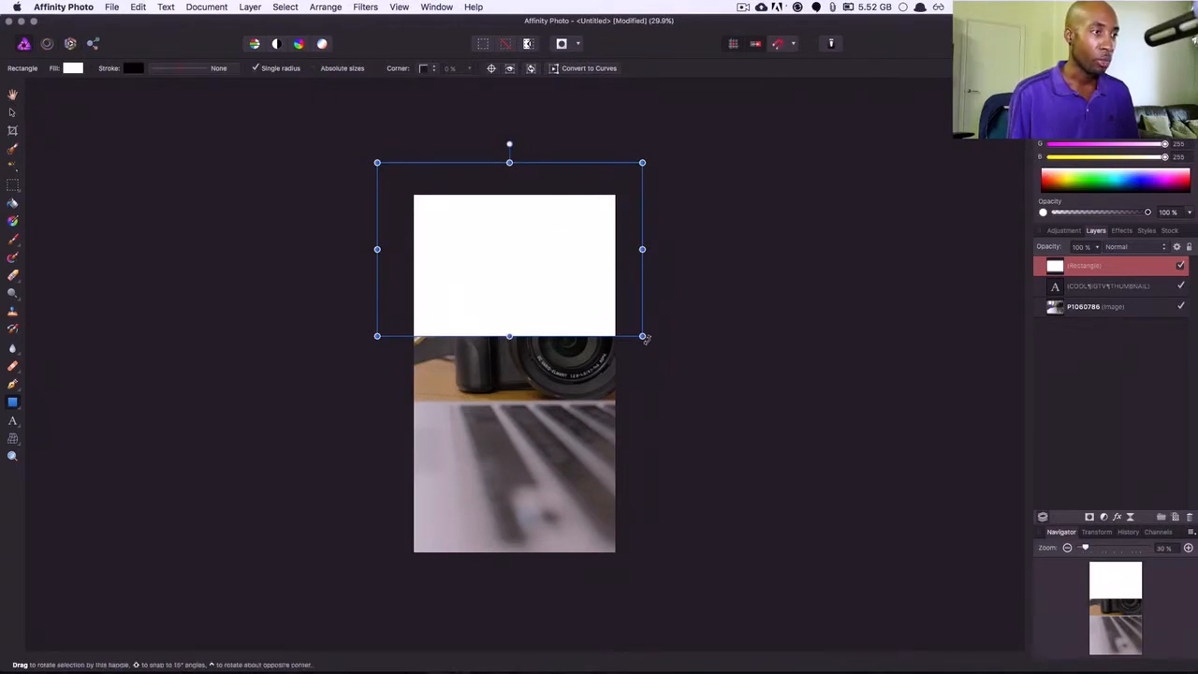
- Rotate the white rectangle about 45° counter-clockwise and move it to cover the page's upper-left corner diagonally
{"action": "left_click_drag", "start_coordinate": [646, 338], "coordinate": [664, 217]}
{"action": "left_click", "coordinate": [519, 271]}
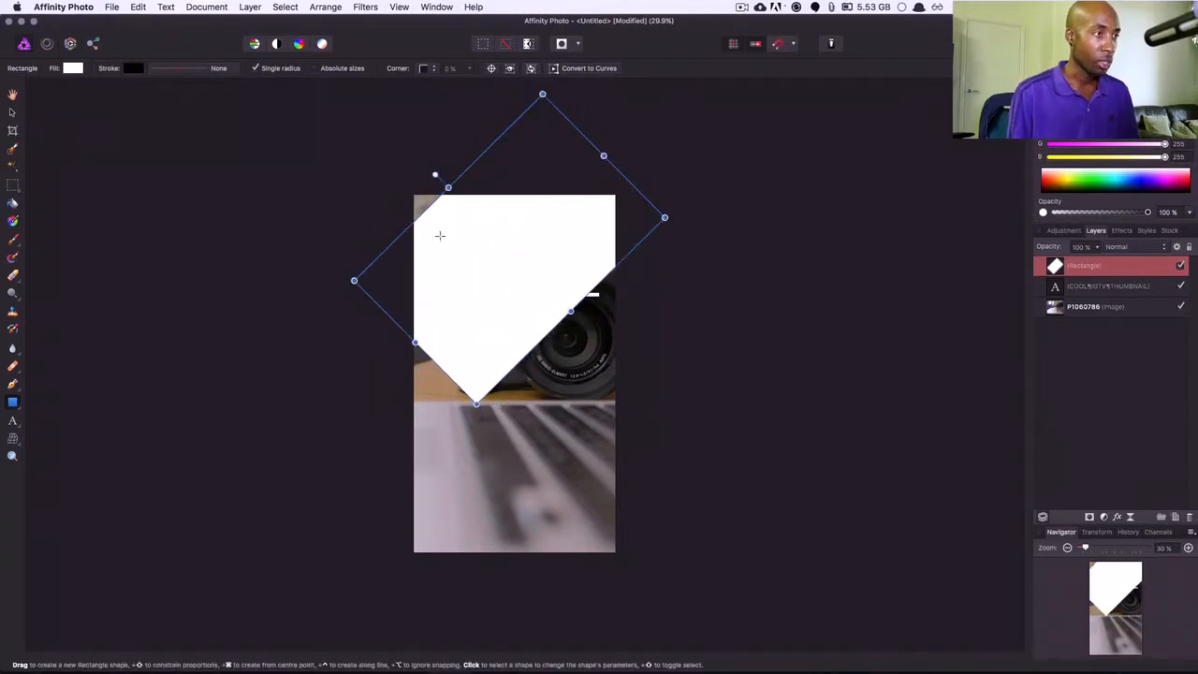
{"action": "left_click_drag", "start_coordinate": [473, 243], "coordinate": [452, 239]}
{"action": "left_click_drag", "start_coordinate": [357, 324], "coordinate": [318, 362]}
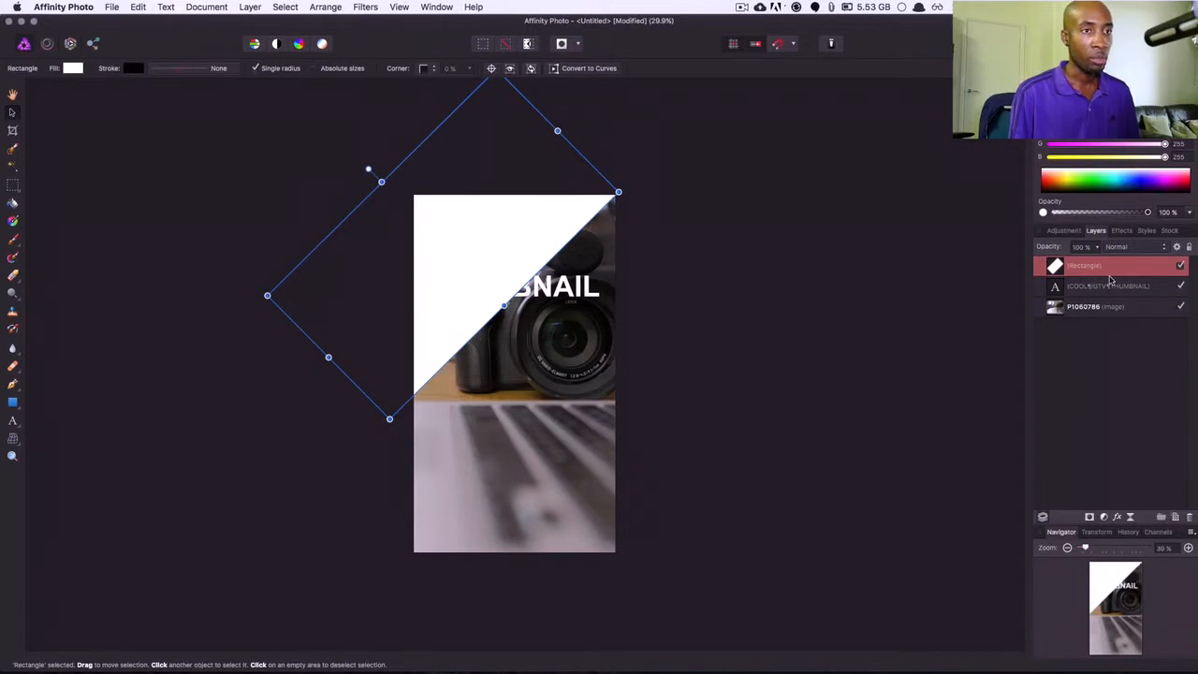
- Move the rectangle's layer beneath the title text layer, keeping it above the camera photo
{"action": "mouse_move", "coordinate": [1123, 270]}
{"action": "left_mouse_down"}
{"action": "mouse_move", "coordinate": [1123, 291]}
{"action": "mouse_move", "coordinate": [1108, 285]}
{"action": "left_mouse_up"}
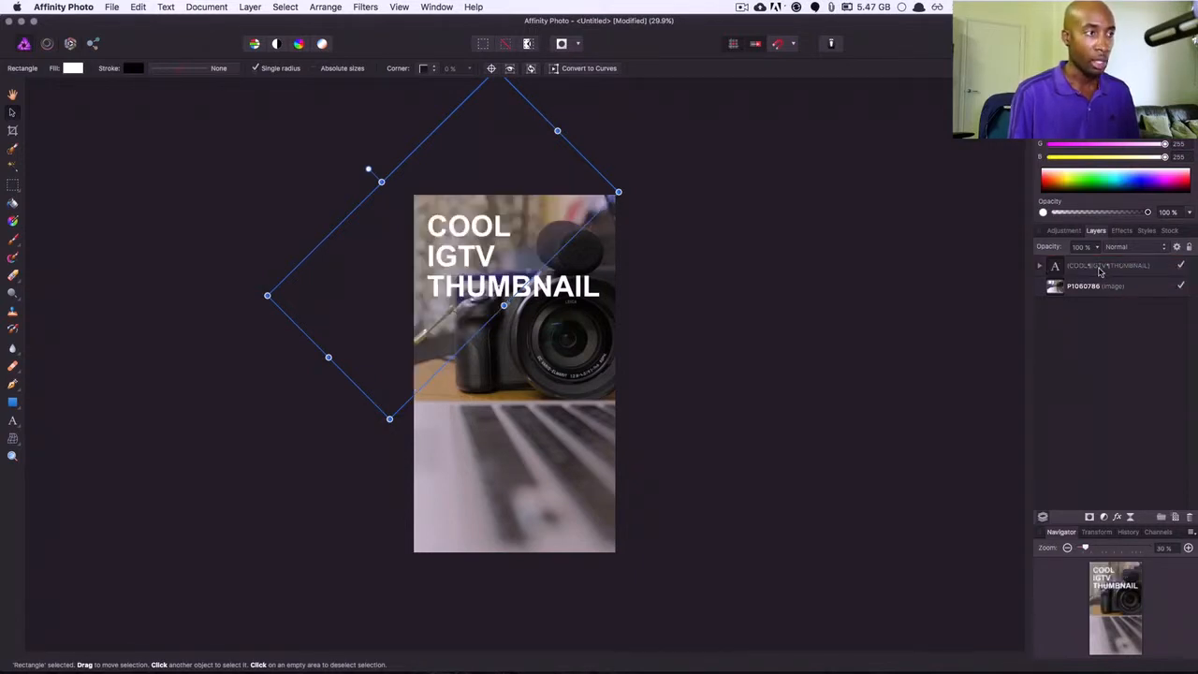
{"action": "key", "text": "super+z"}
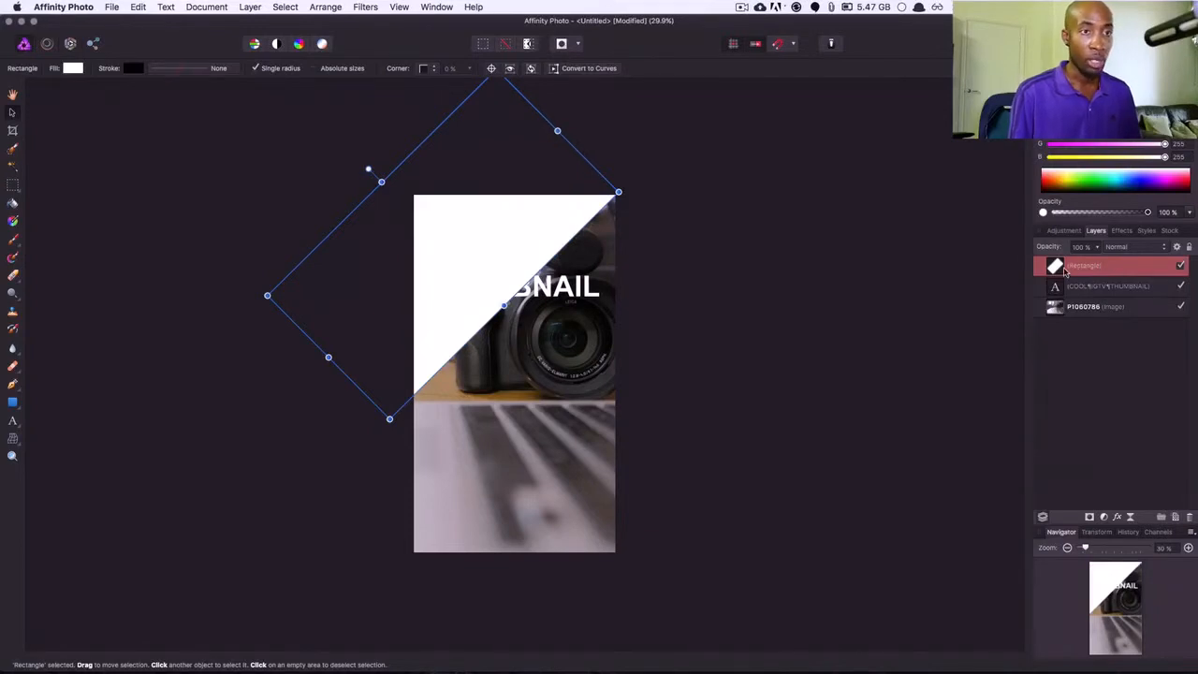
{"action": "left_click_drag", "start_coordinate": [1065, 269], "coordinate": [1017, 292]}
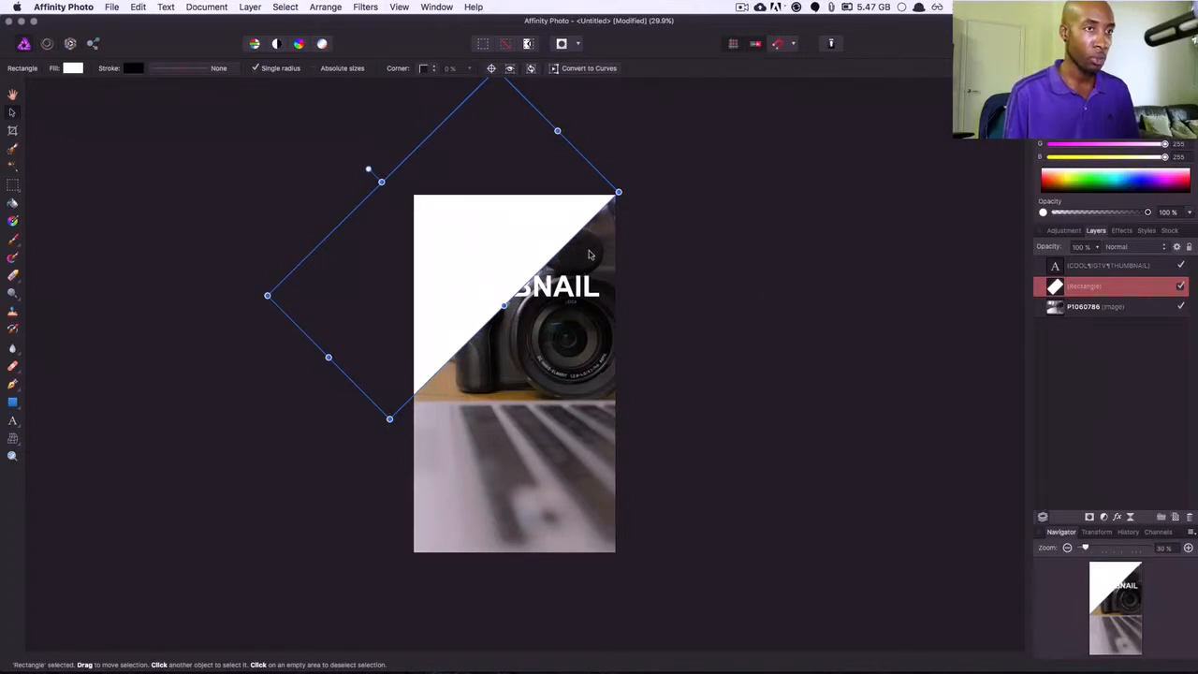
- Fill the diagonal rectangle with a light blue (green 177, blue 255) and deselect it
{"action": "left_click_drag", "start_coordinate": [1067, 180], "coordinate": [1128, 179]}
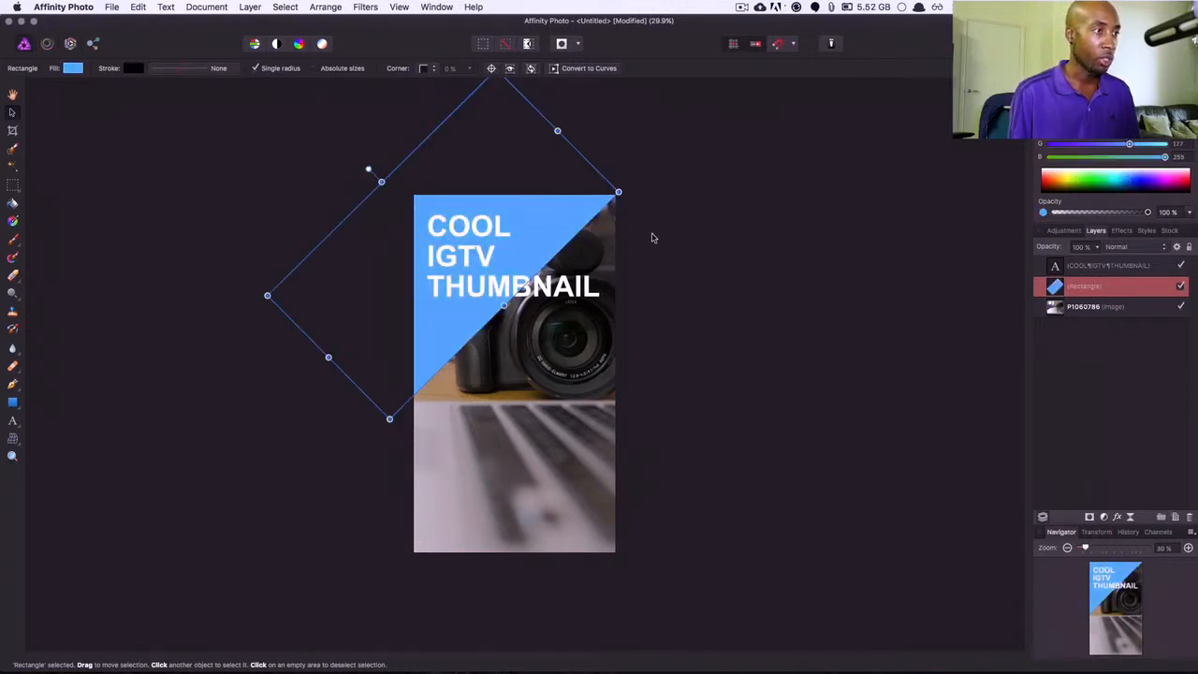
{"action": "key", "text": "super+d"}
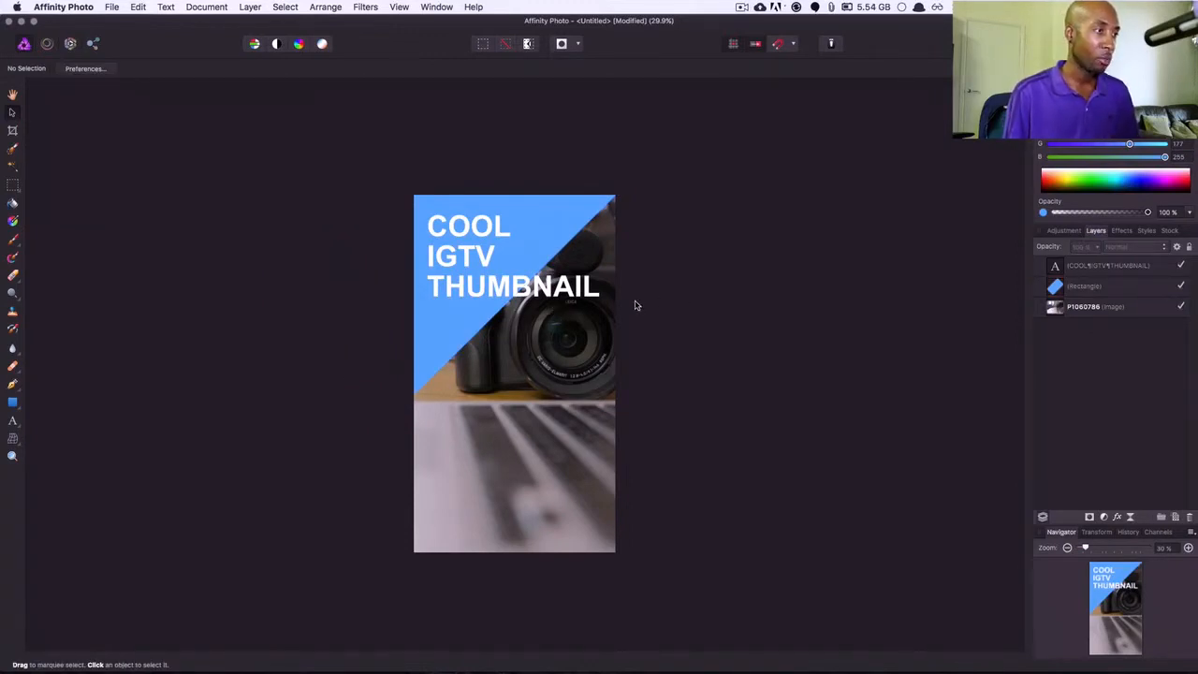
- Lower the blue rectangle's layer opacity to about 66% so the photo shows through, and deselect it
{"action": "left_click", "coordinate": [534, 230]}
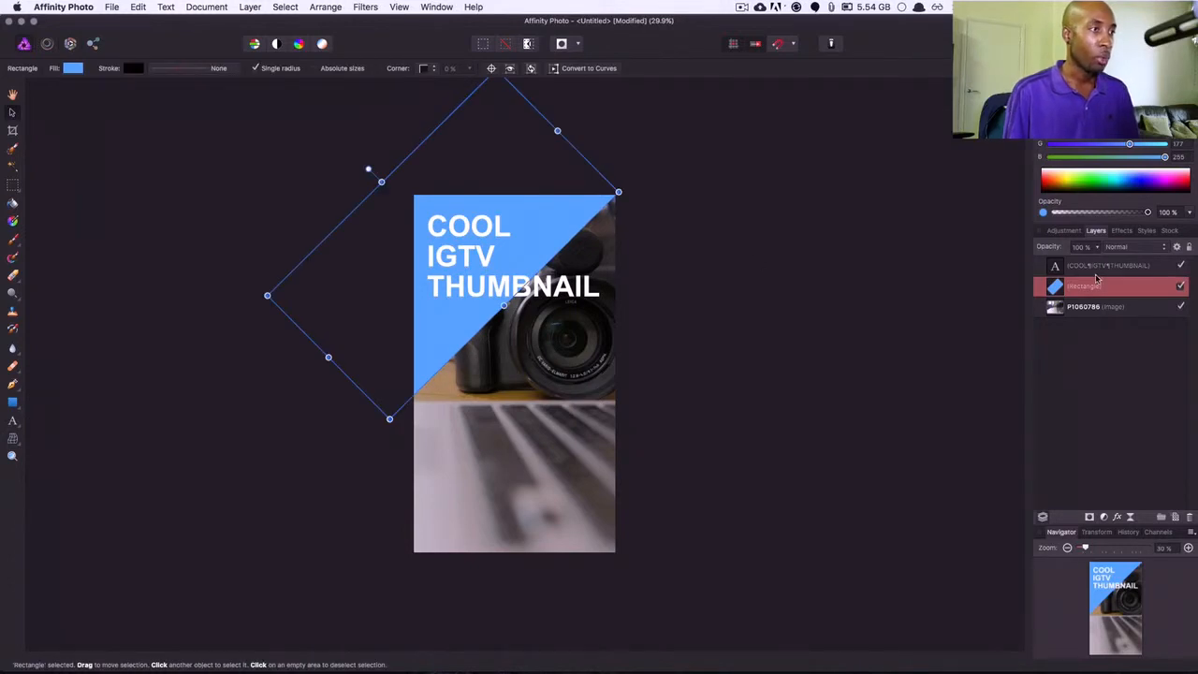
{"action": "left_click_drag", "start_coordinate": [1097, 265], "coordinate": [1063, 268]}
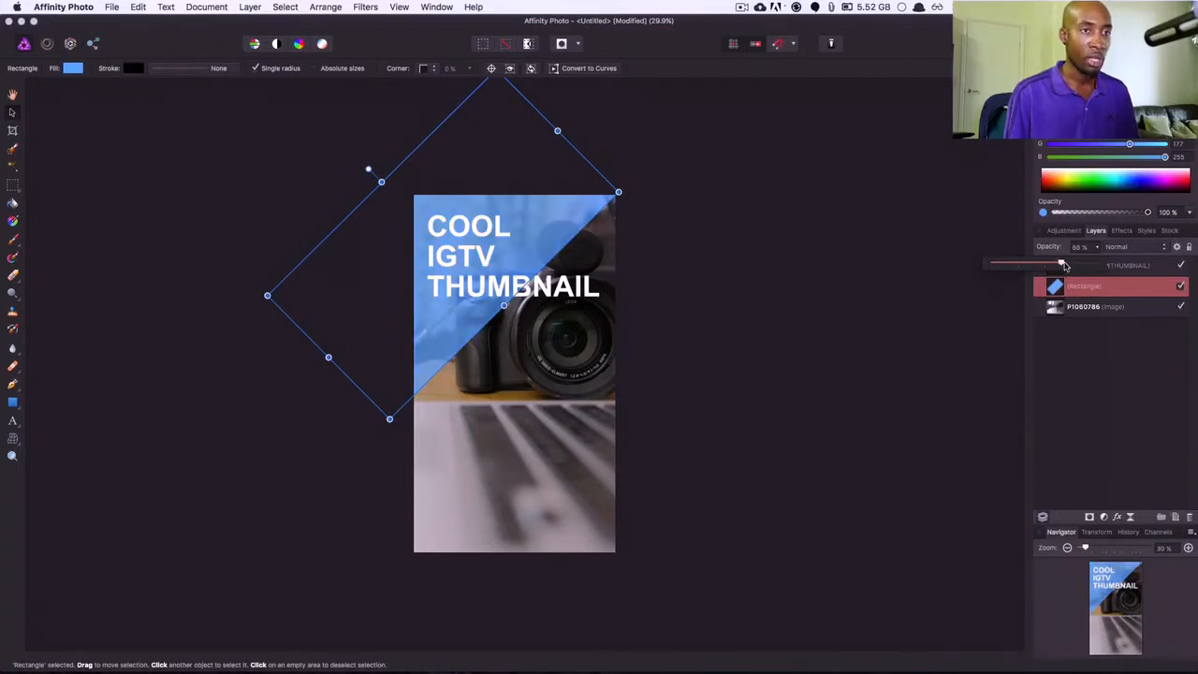
{"action": "left_click", "coordinate": [812, 310]}
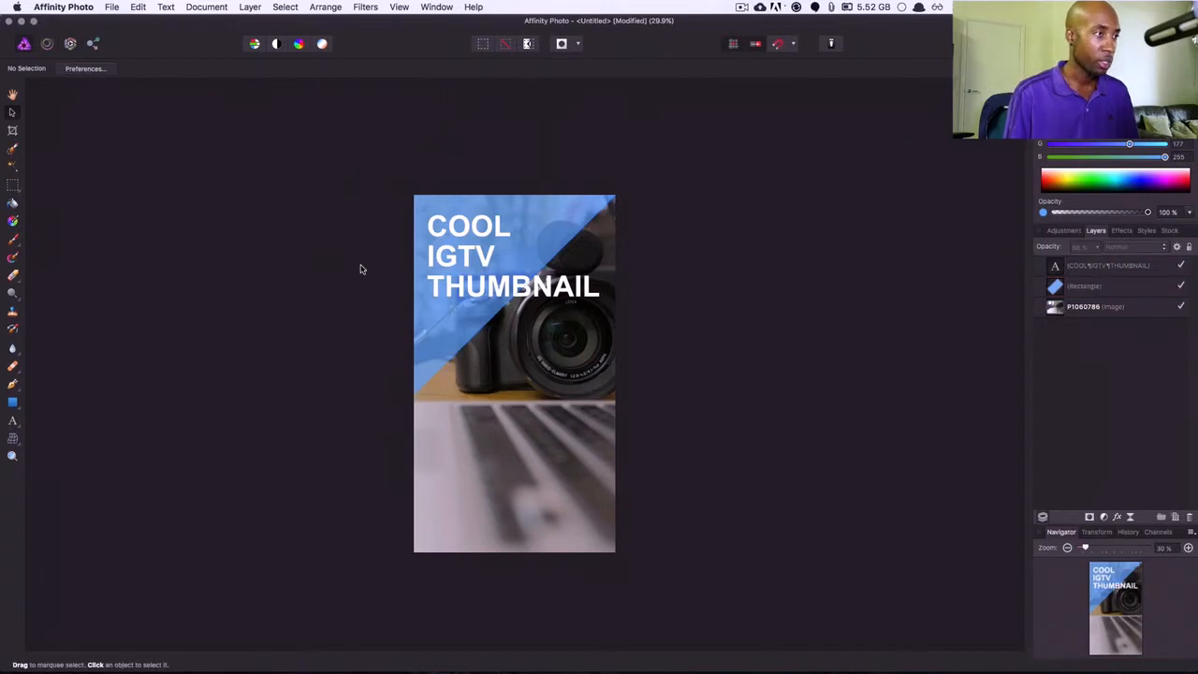
{"action": "left_click", "coordinate": [529, 217]}
{"action": "left_click", "coordinate": [618, 217]}
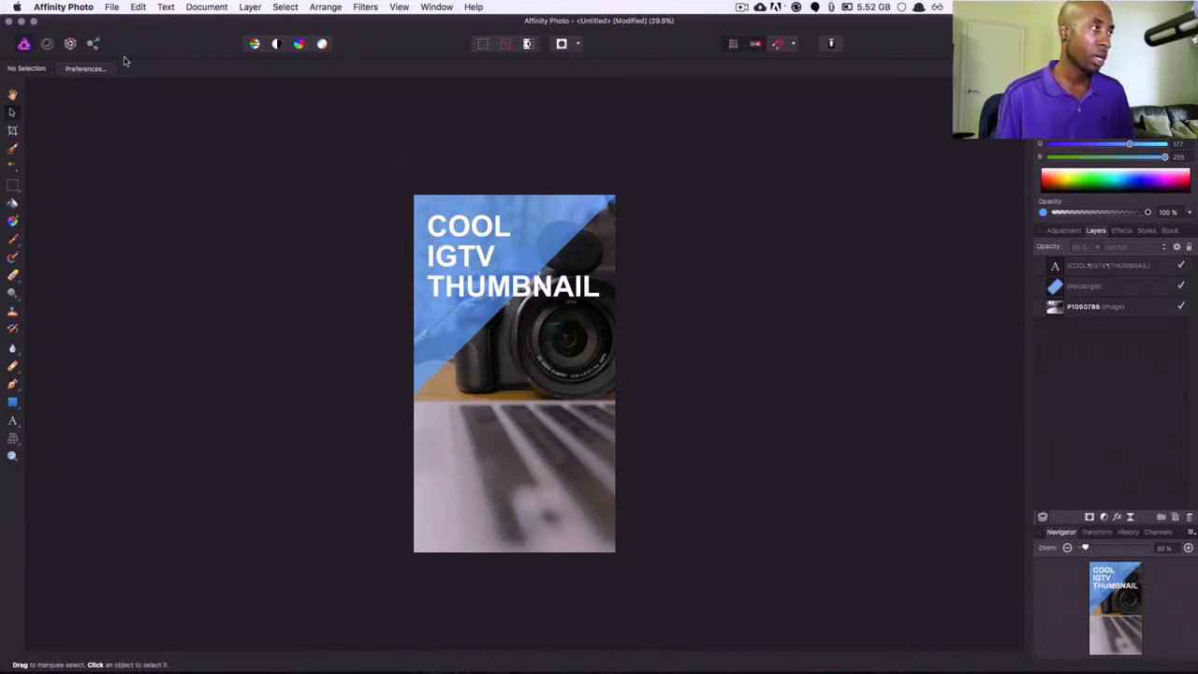
- Export the cover as a 1080 x 1920 px JPEG with the best quality preset at quality 100
{"action": "left_click", "coordinate": [110, 7]}
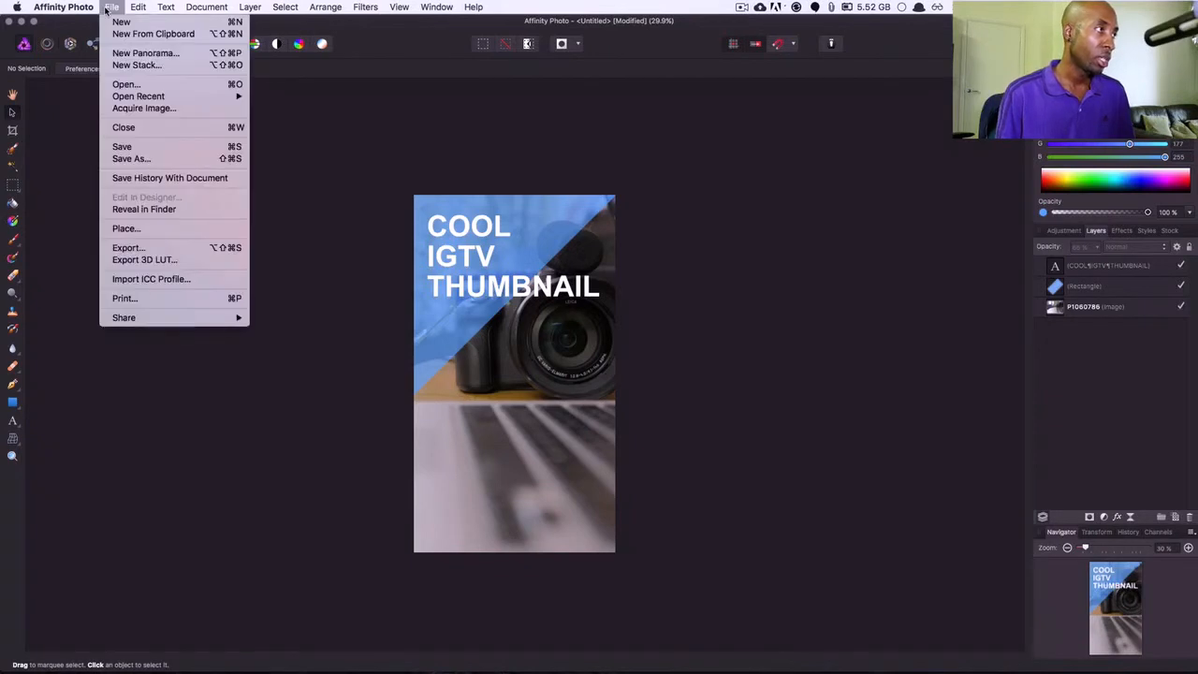
{"action": "left_click", "coordinate": [151, 249]}
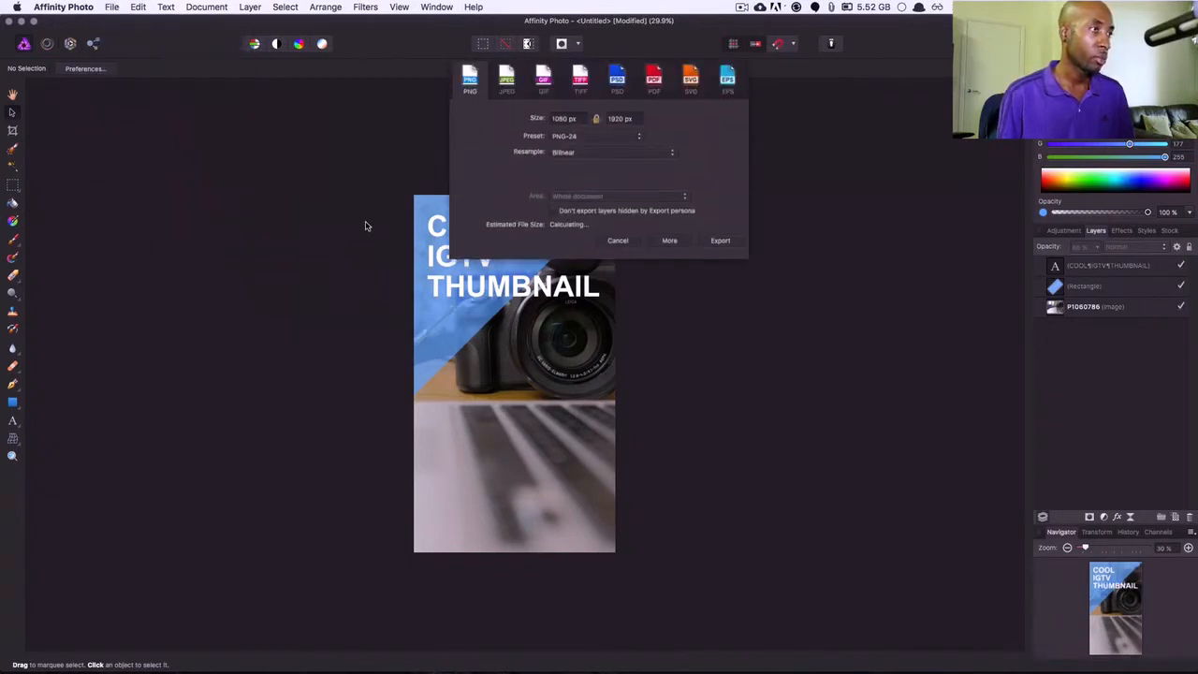
{"action": "left_click", "coordinate": [505, 89]}
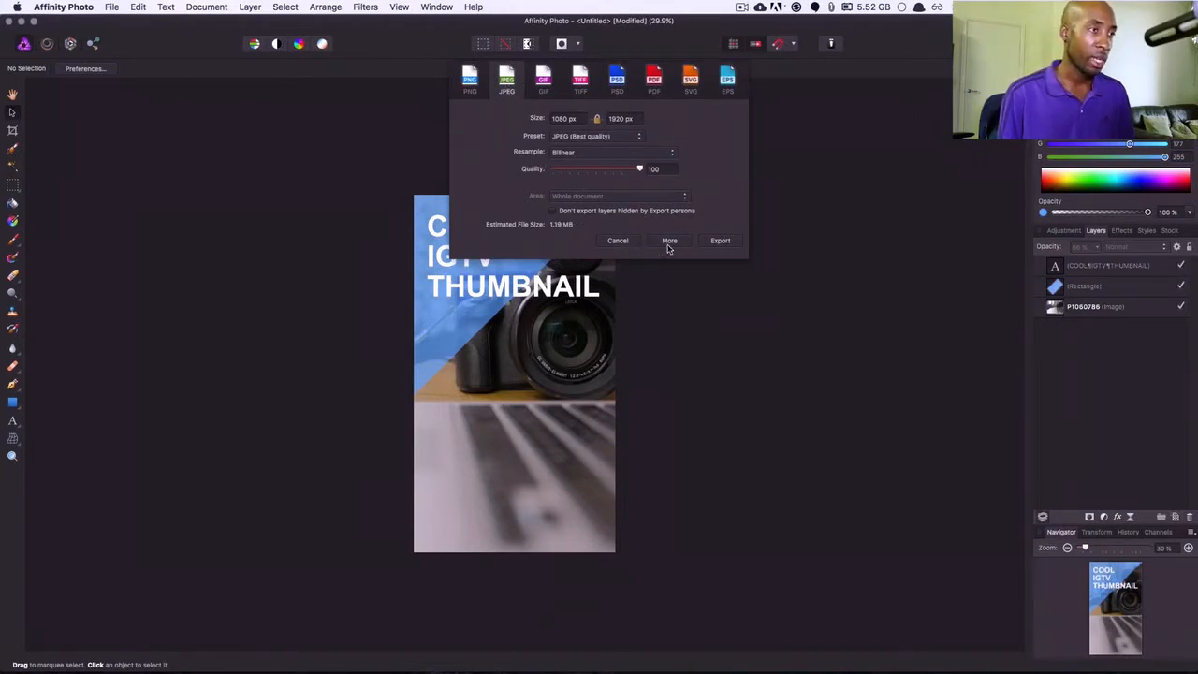
{"action": "left_click", "coordinate": [716, 242]}
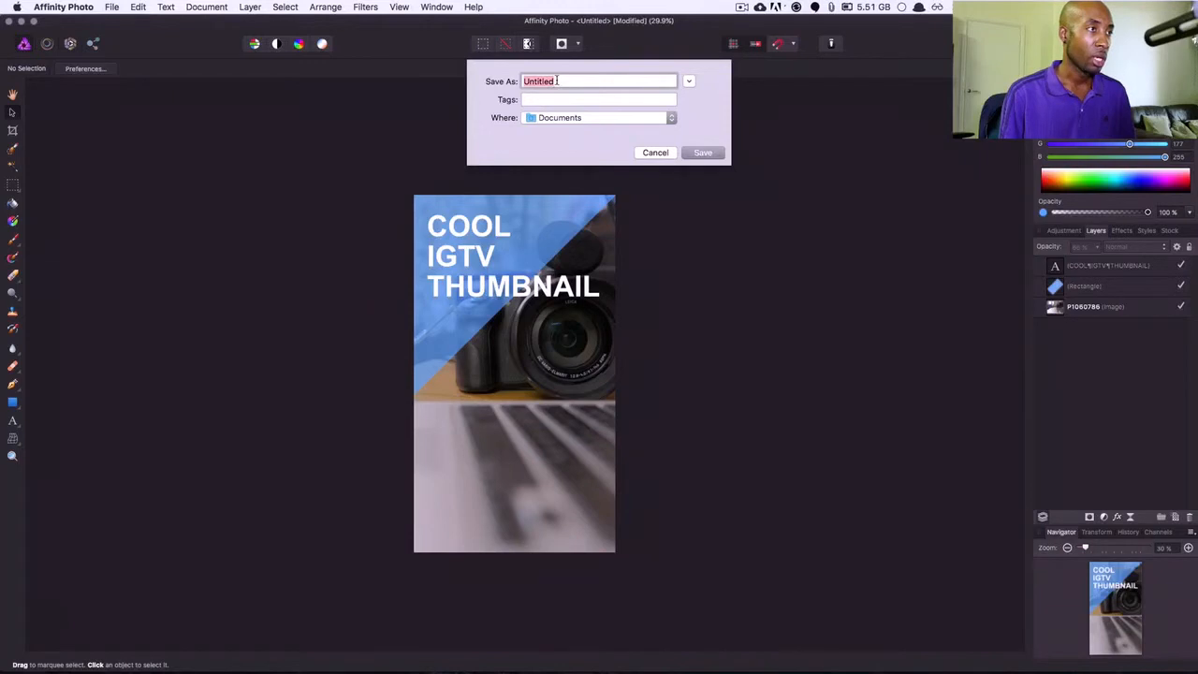
- Save the exported image as IGTV in the Desktop folder
{"action": "left_click", "coordinate": [539, 122]}
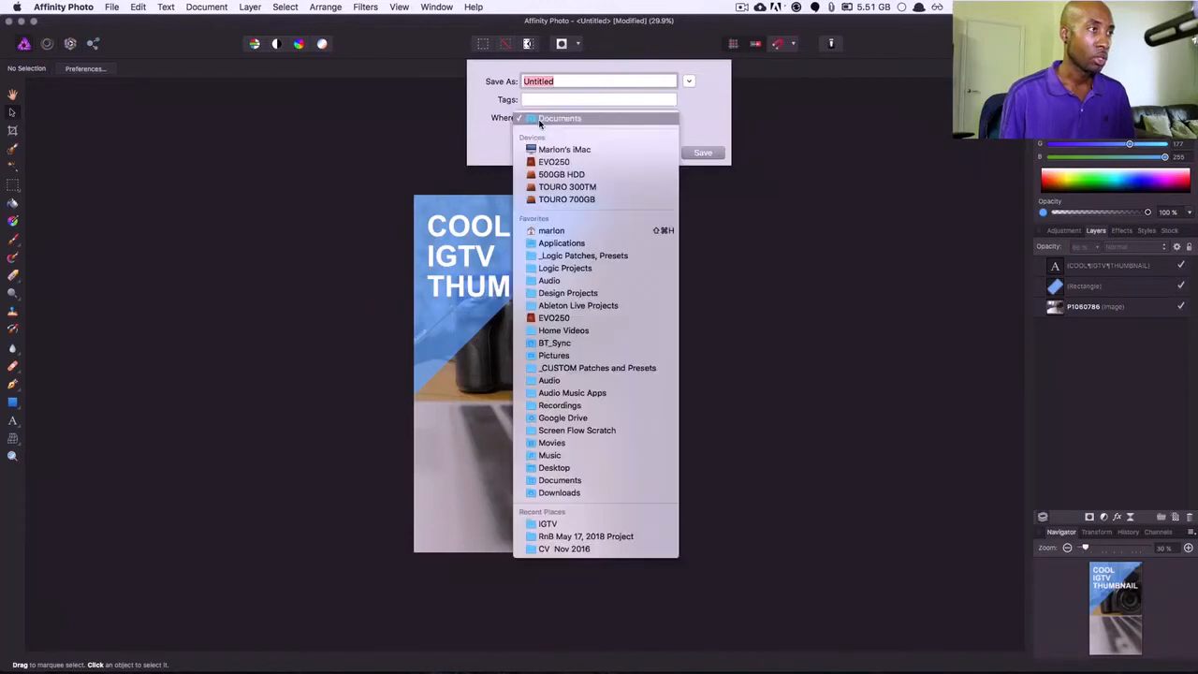
{"action": "left_click", "coordinate": [705, 115]}
{"action": "left_click", "coordinate": [668, 117]}
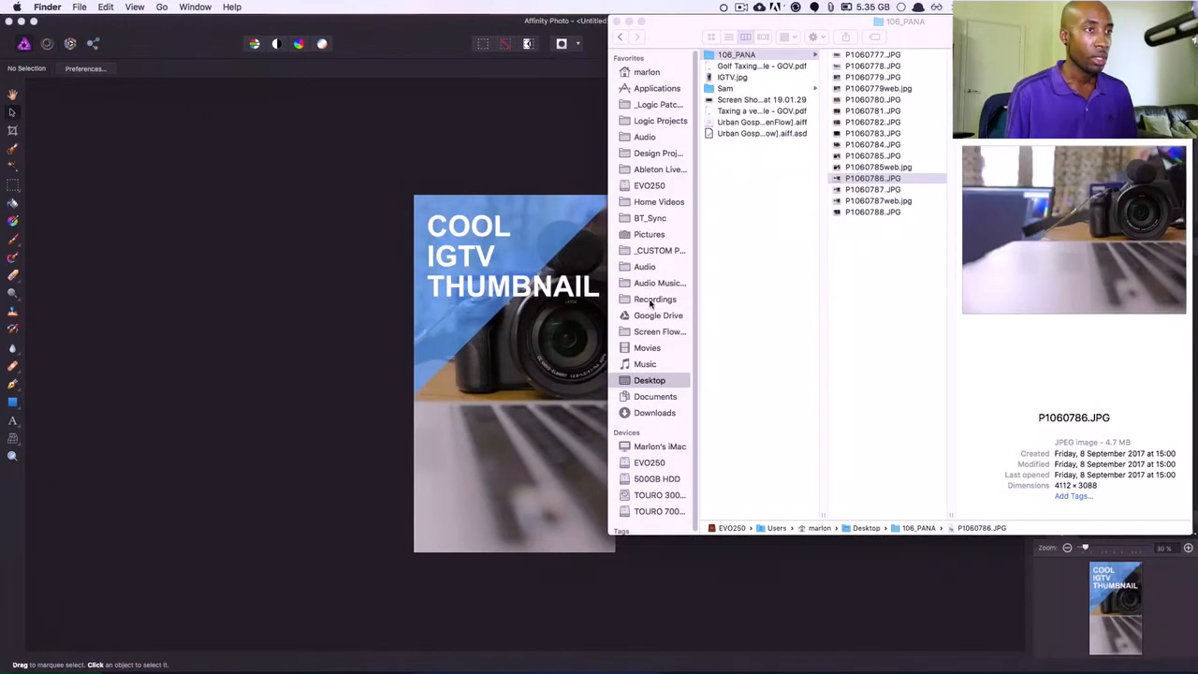
- Preview the exported IGTV.jpg from the Desktop in Finder and move the preview clear of the file list
{"action": "left_click", "coordinate": [729, 77]}
{"action": "key", "text": "space"}
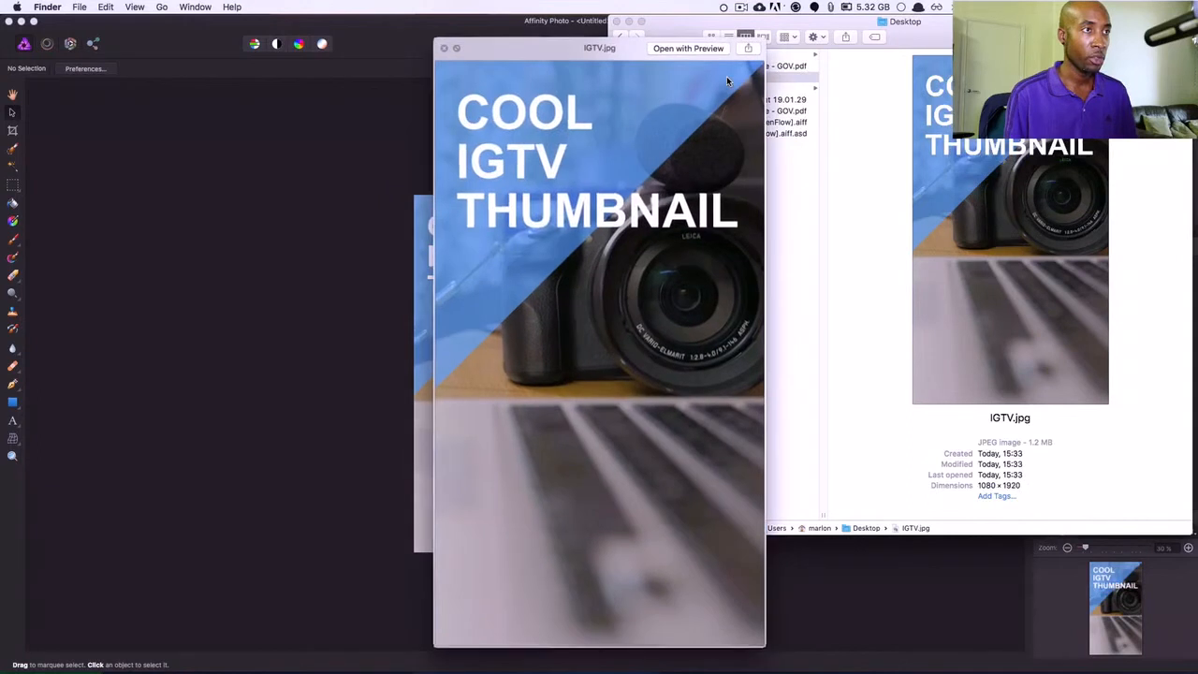
{"action": "left_click_drag", "start_coordinate": [565, 50], "coordinate": [223, 55]}
- Switch to Google Chrome, where Instagram's New IGTV Video upload page is open
{"action": "mouse_move", "coordinate": [646, 667]}
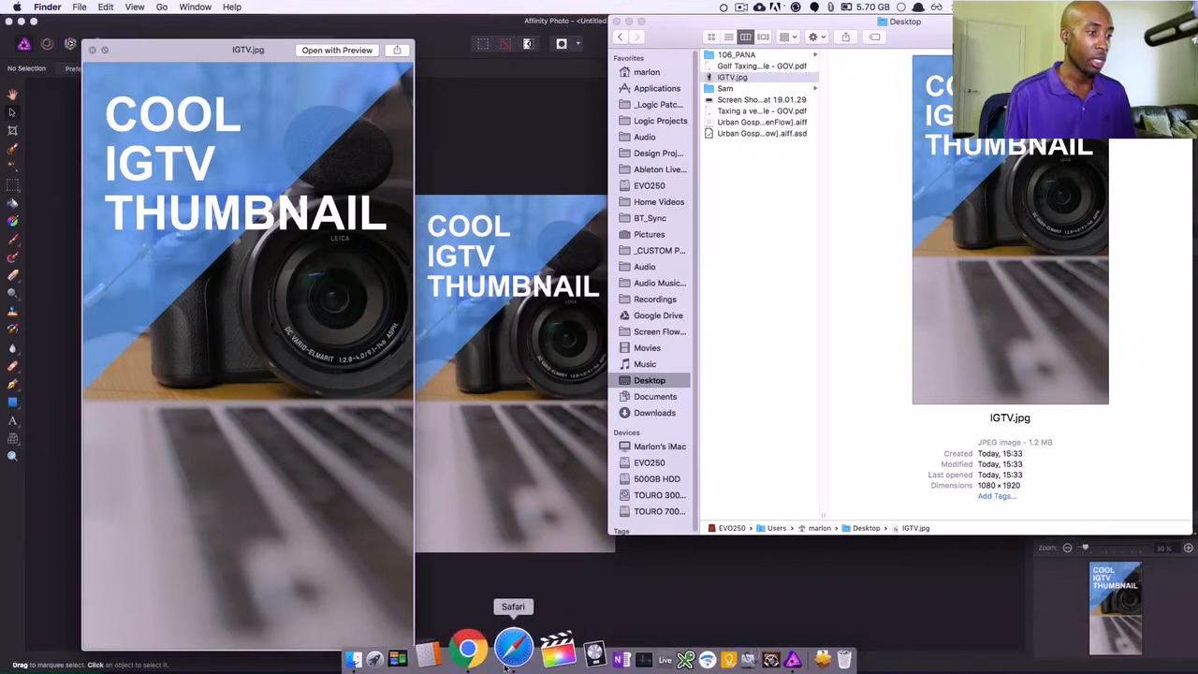
{"action": "left_click", "coordinate": [493, 660]}
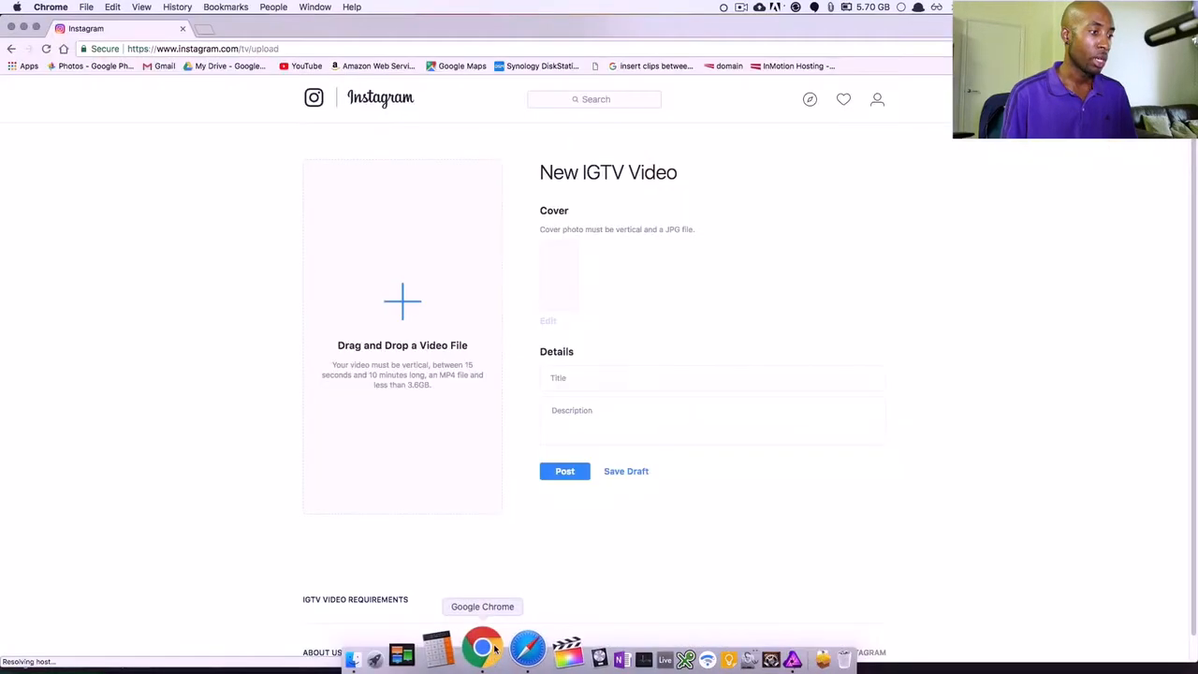